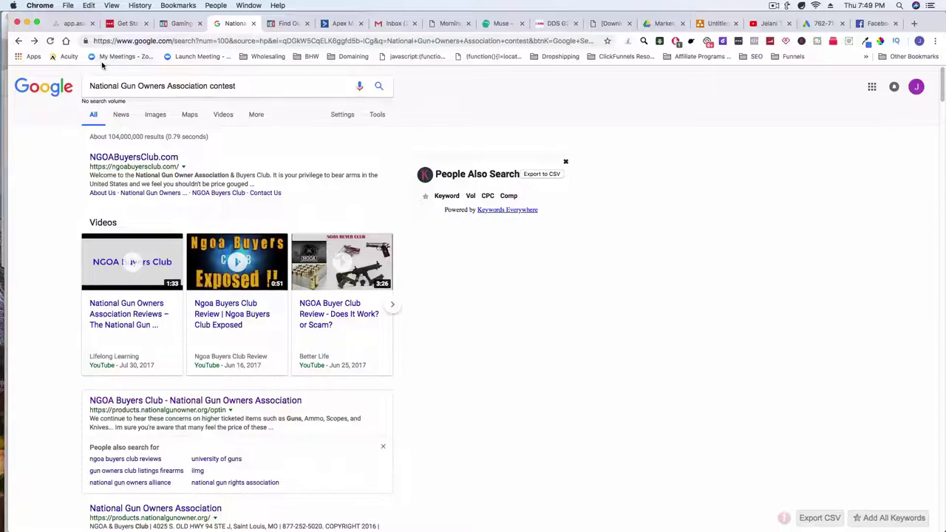
# Step: Shorten the organisation name in the Google query and search for "NGOA contest"
pyautogui.click(206, 86)
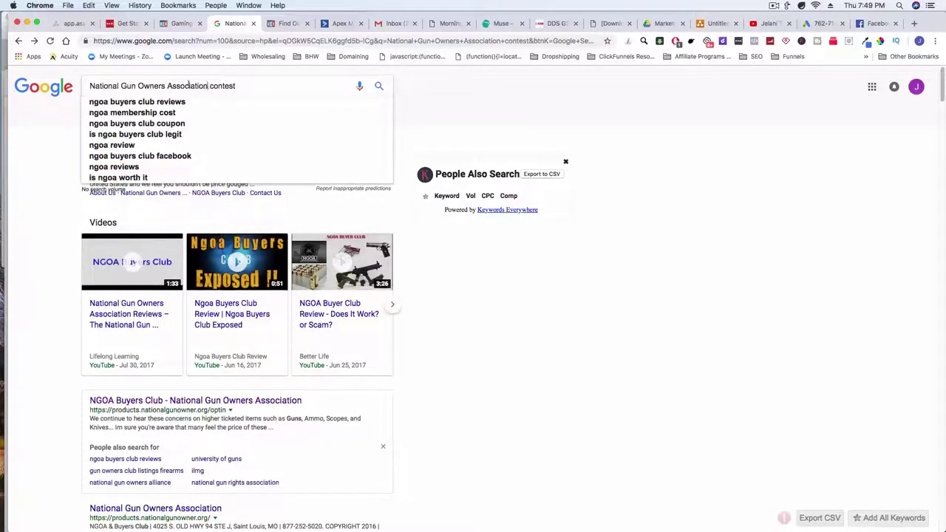
pyautogui.moveTo(208, 86); pyautogui.dragTo(164, 74)
pyautogui.write('NGOA')
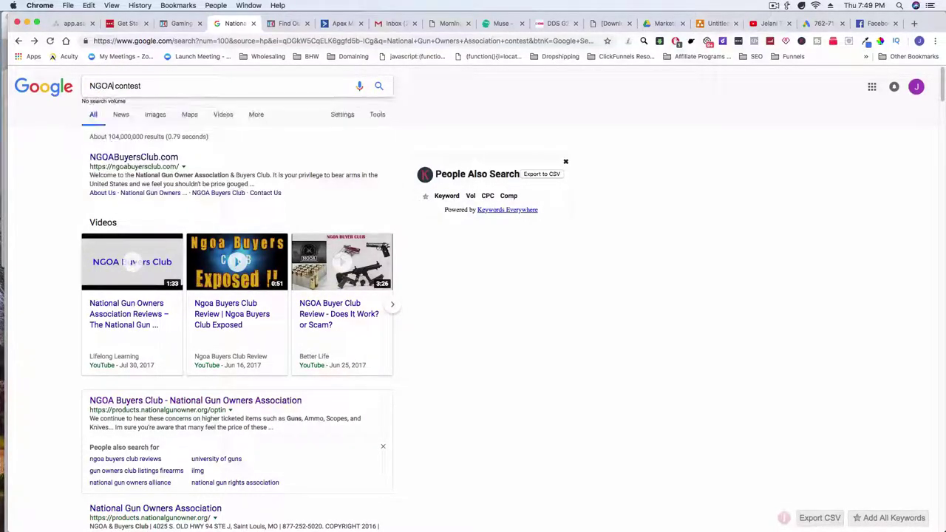
pyautogui.press('Return')
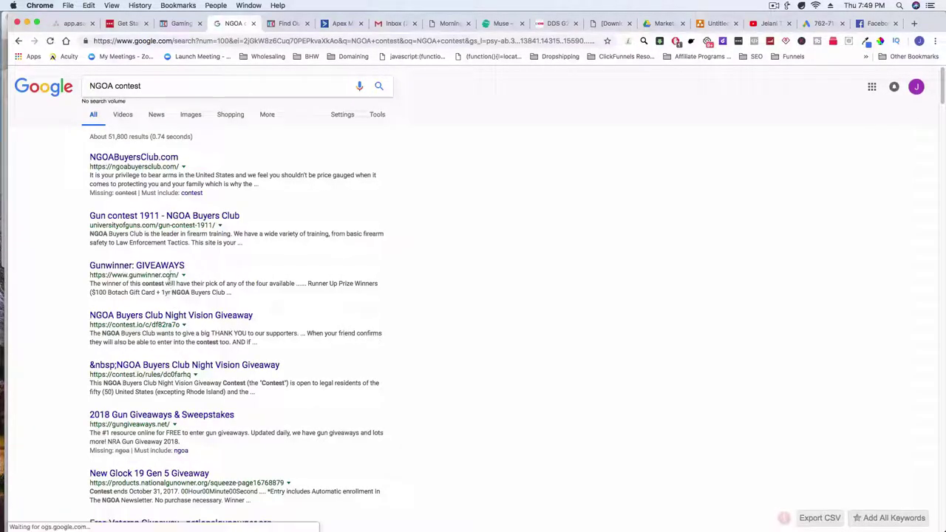
# Step: Skim the first NGOA contest results and compare them with the previous National Gun Owners Association contest search
pyautogui.scroll(-1, 156, 359)
pyautogui.scroll(-1, 161, 354)
pyautogui.click(175, 374)
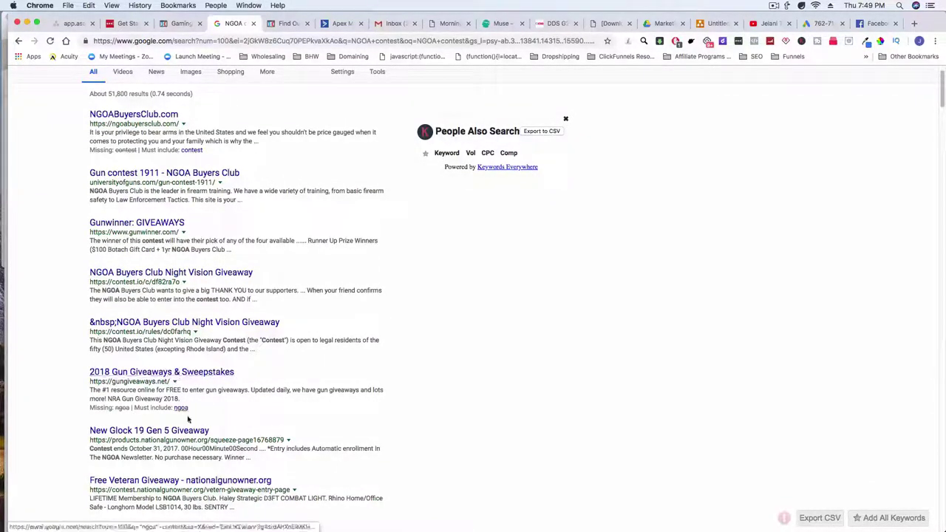
pyautogui.scroll(-1, 183, 433)
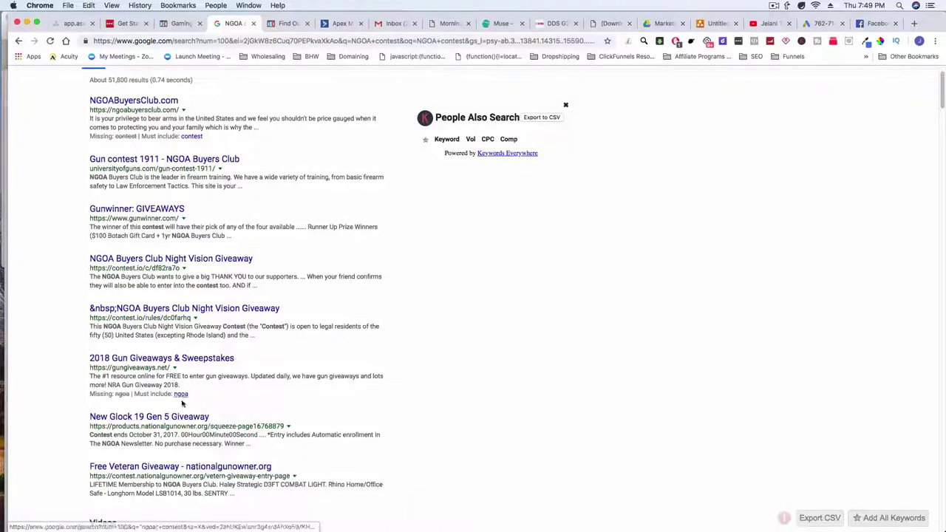
pyautogui.scroll(4, 182, 403)
pyautogui.click(22, 41)
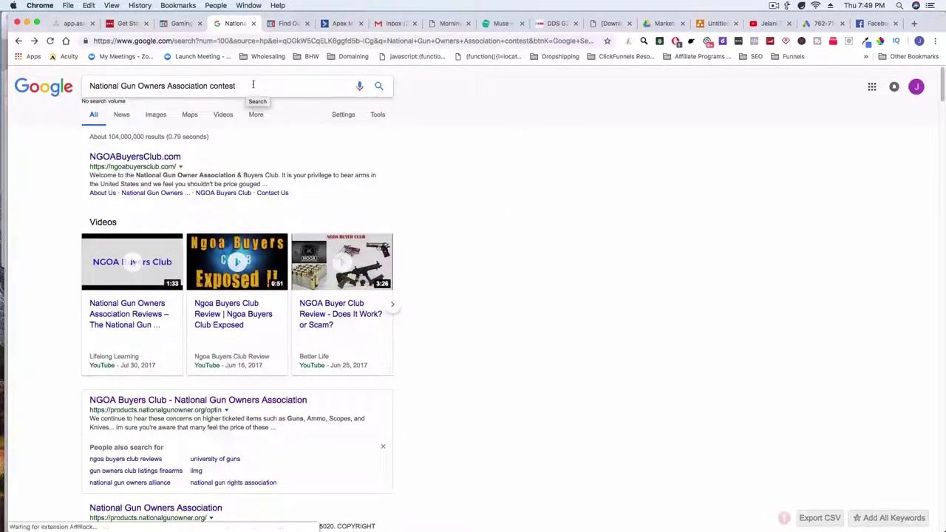
pyautogui.press('super+bracketright')
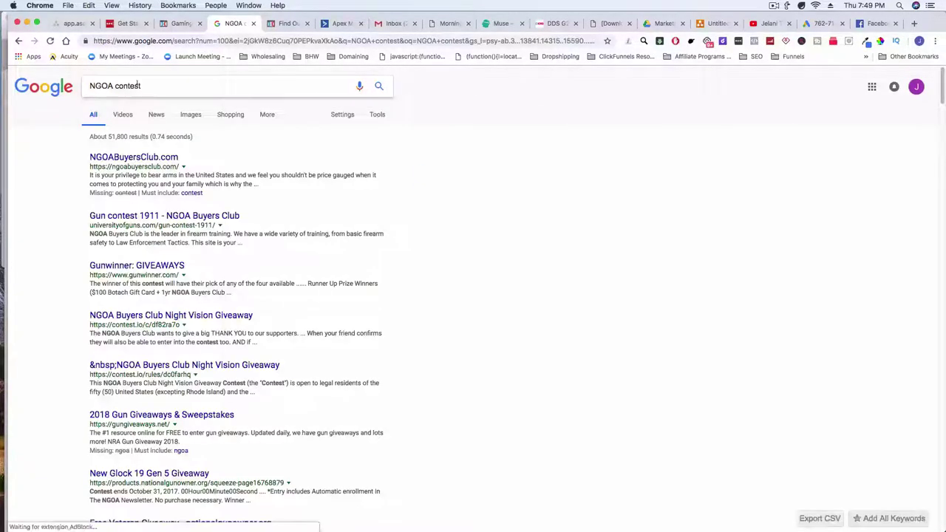
# Step: Open the New Glock 19 Gen 5 Giveaway result and review its landing page and entry form
pyautogui.scroll(-2, 146, 337)
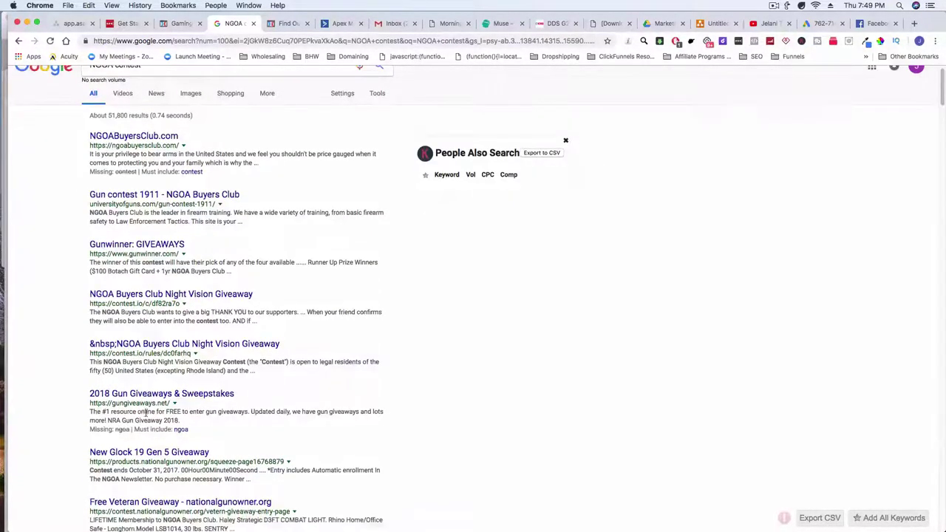
pyautogui.click(137, 448)
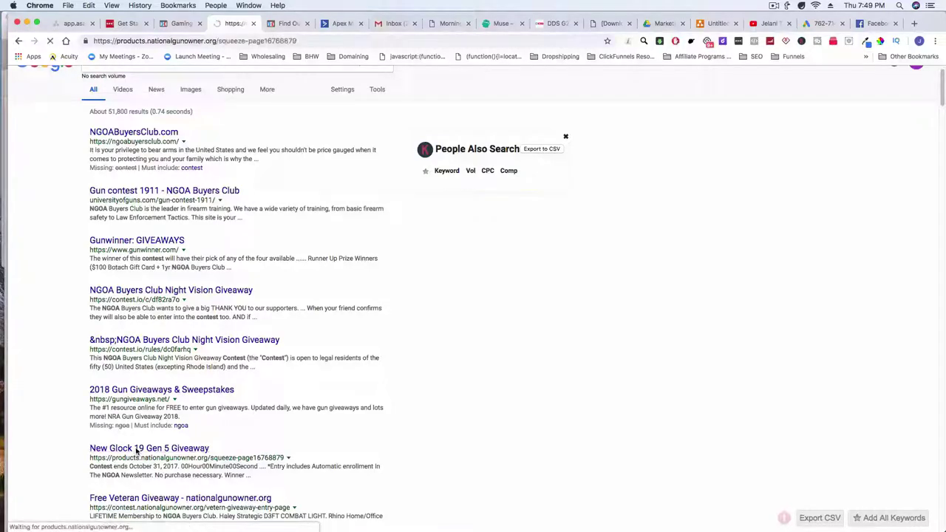
pyautogui.scroll(-1, 196, 411)
pyautogui.scroll(1, 197, 411)
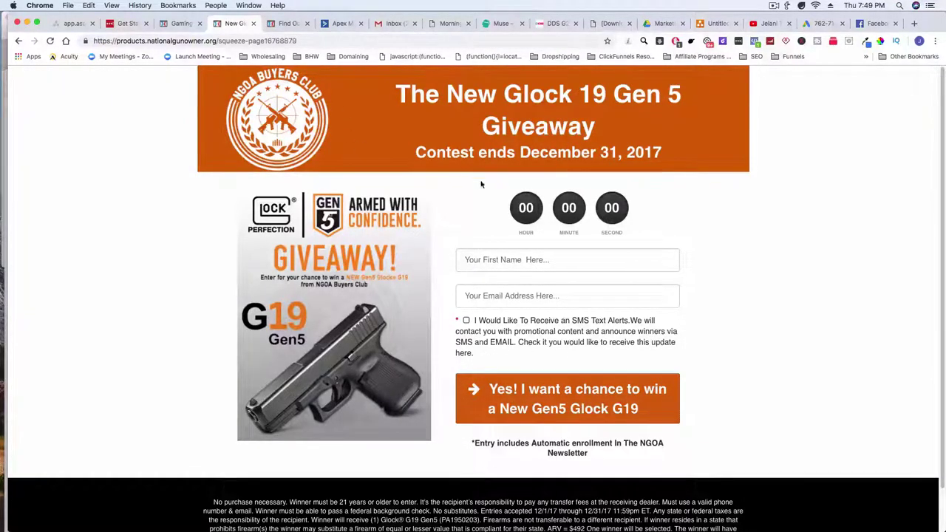
pyautogui.scroll(-2, 381, 456)
pyautogui.scroll(2, 503, 207)
# Step: Return to the NGOA contest results and open the 99designs "**GUARANTEED WINNER** Outdoor Shirt" t-shirt contest result
pyautogui.click(18, 41)
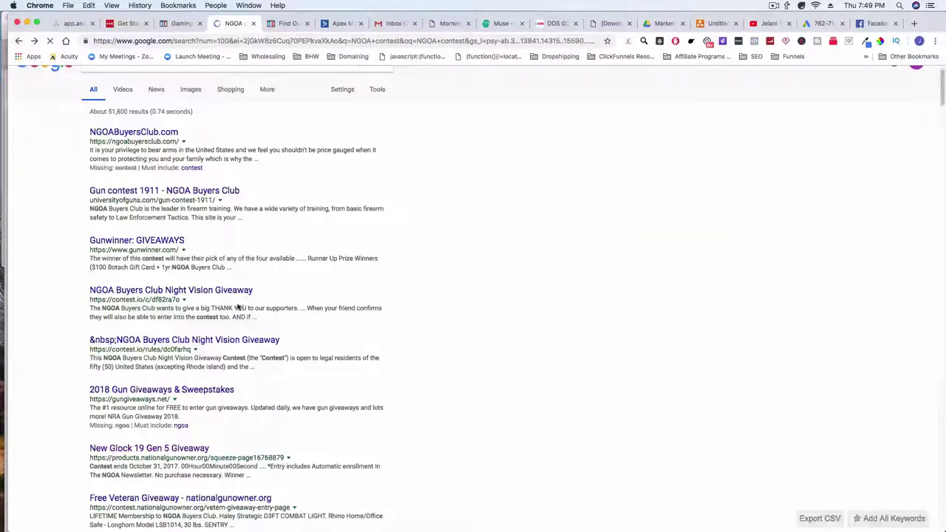
pyautogui.scroll(-1, 176, 386)
pyautogui.scroll(-2, 175, 386)
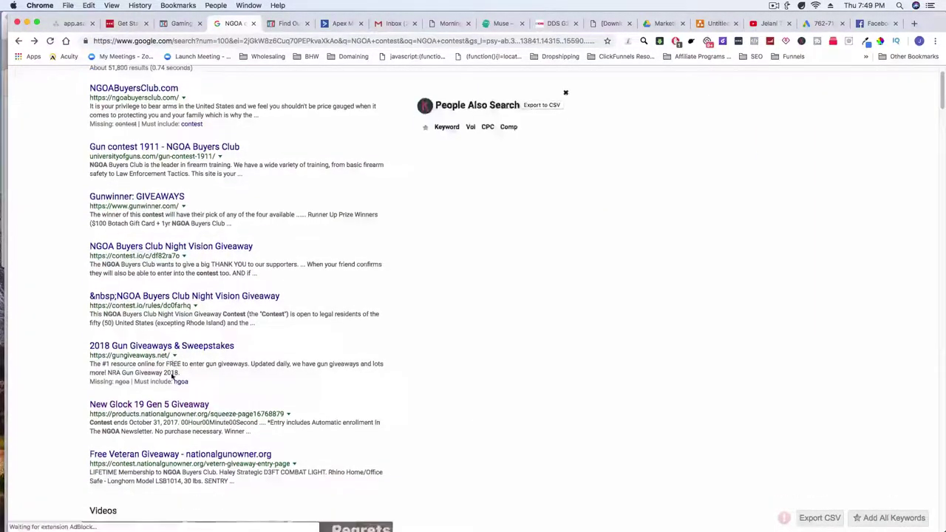
pyautogui.scroll(-5, 172, 373)
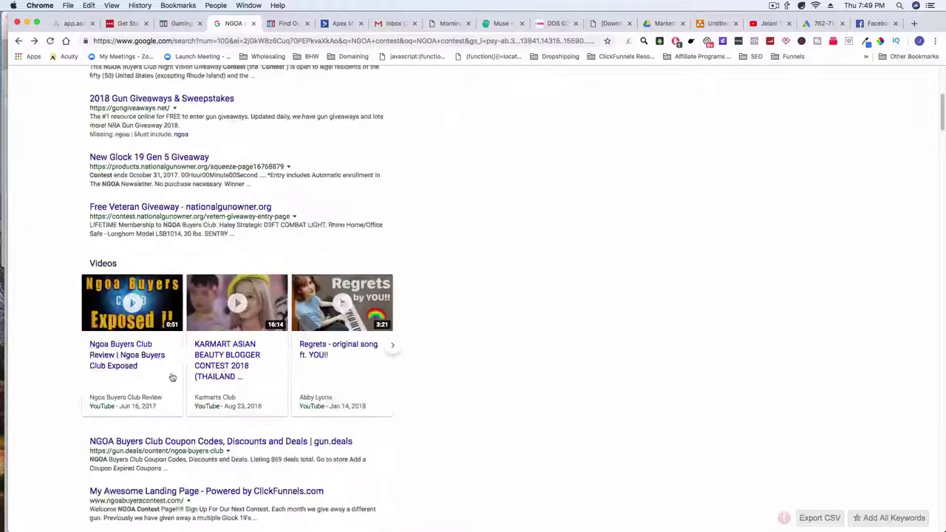
pyautogui.scroll(-3, 170, 374)
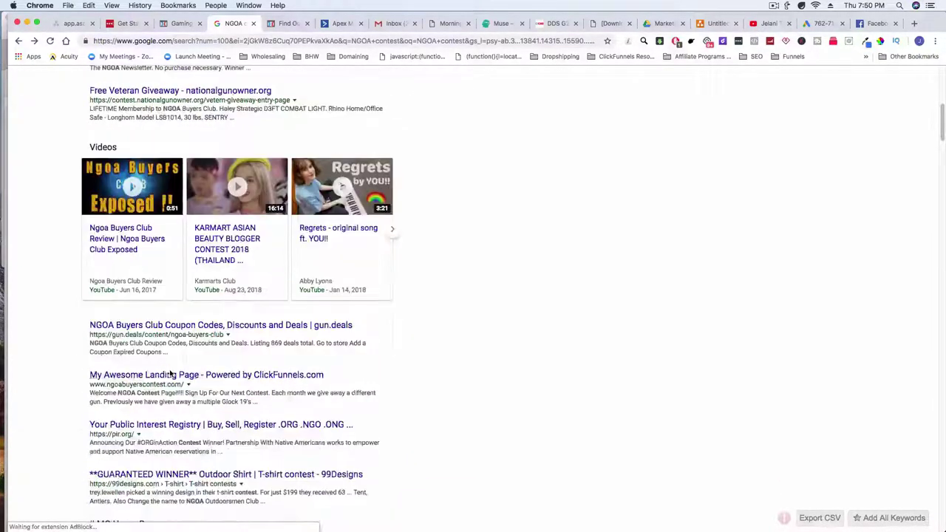
pyautogui.scroll(-2, 171, 374)
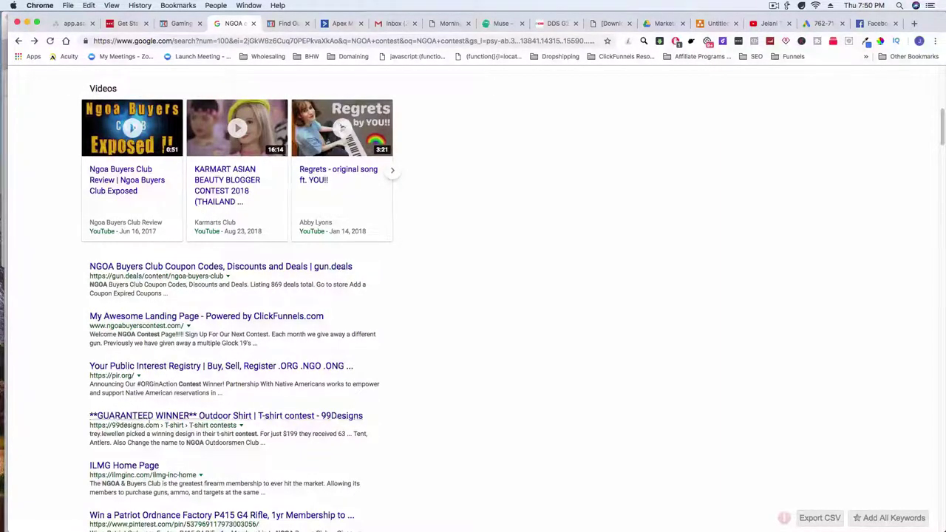
pyautogui.scroll(-1, 137, 420)
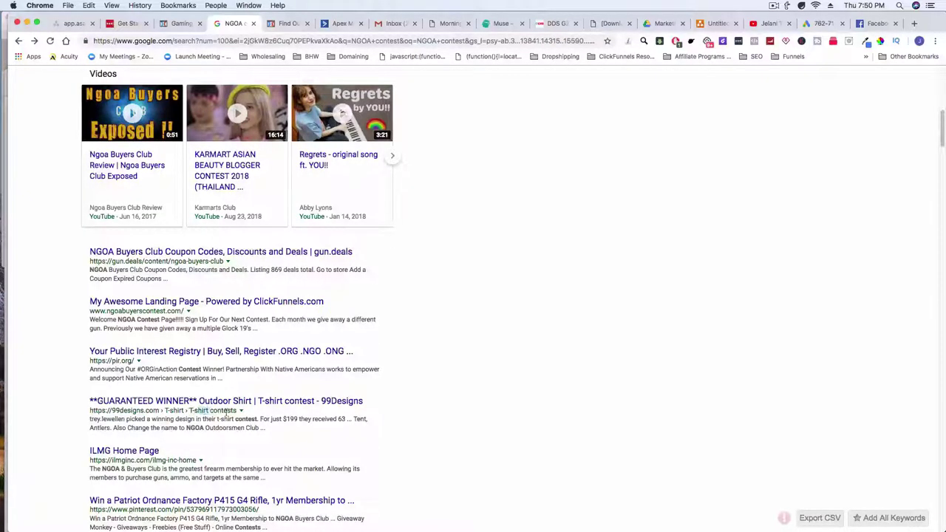
pyautogui.click(144, 407)
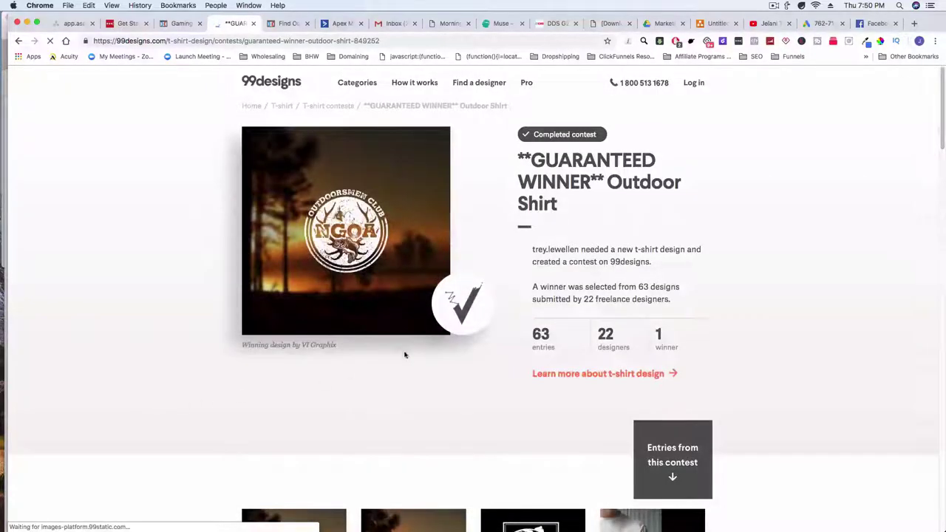
# Step: Examine the Outdoor Shirt contest's summary figures and the NGOA shirt designs submitted to it
pyautogui.scroll(-5, 406, 353)
pyautogui.scroll(-2, 267, 427)
pyautogui.scroll(7, 267, 427)
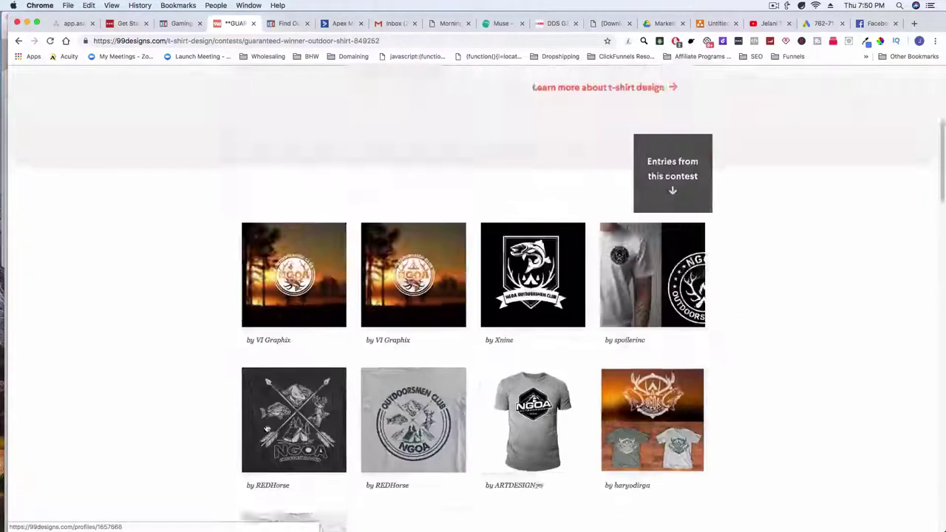
pyautogui.moveTo(567, 184); pyautogui.dragTo(602, 195)
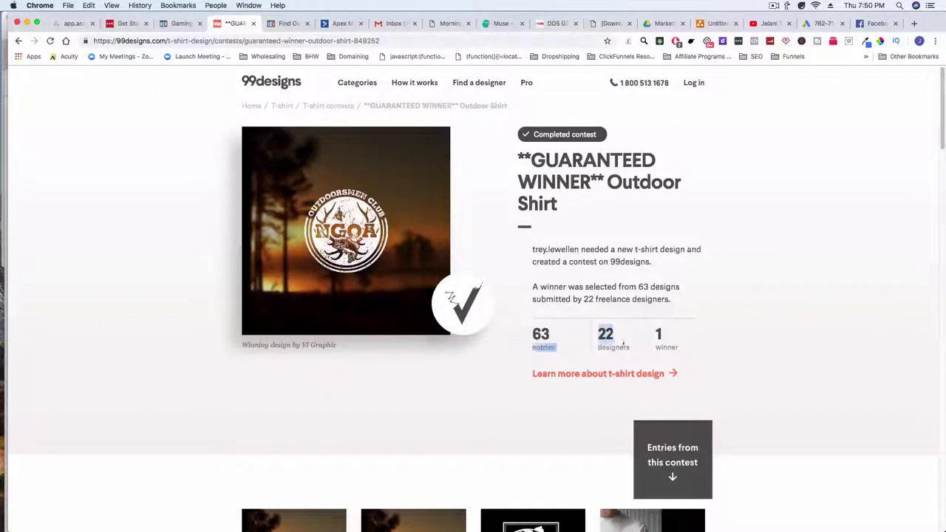
pyautogui.scroll(-5, 587, 385)
pyautogui.scroll(2, 587, 384)
pyautogui.scroll(-5, 473, 378)
pyautogui.scroll(-3, 473, 378)
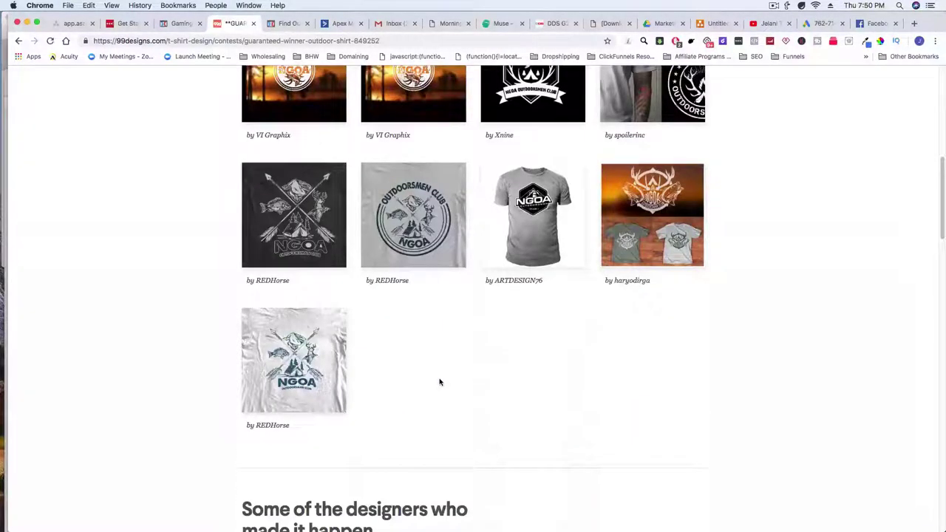
pyautogui.scroll(4, 625, 343)
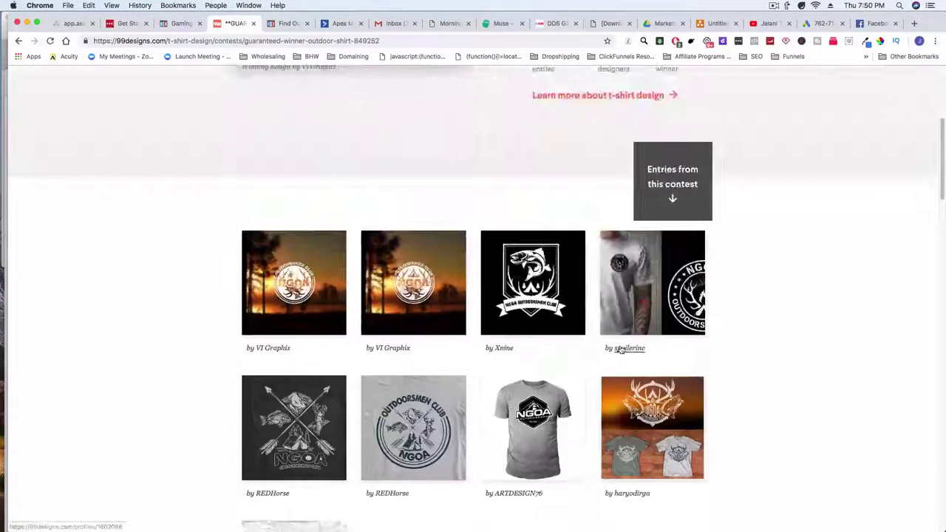
# Step: Review the rest of the contest page, including the design brief, deliverables and similar contests, and inspect the contest title
pyautogui.scroll(-20, 619, 344)
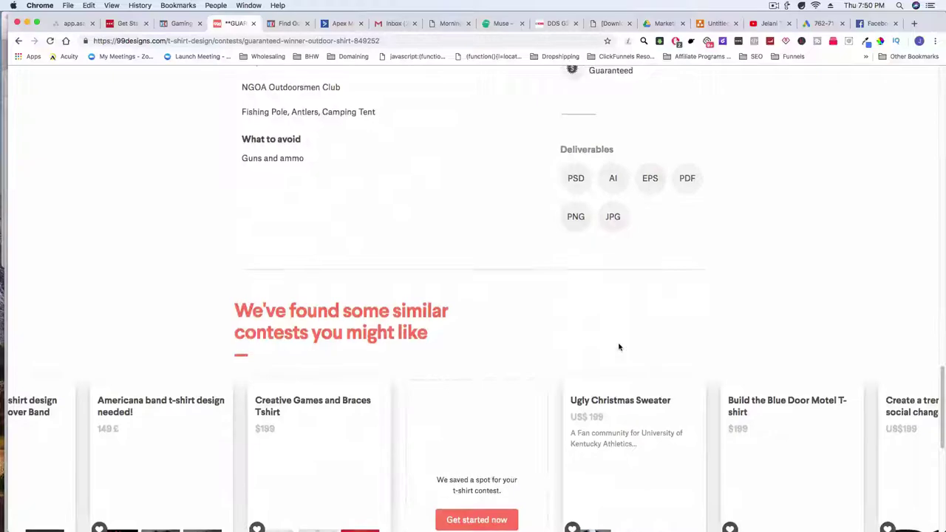
pyautogui.scroll(-15, 619, 347)
pyautogui.scroll(20, 619, 345)
pyautogui.scroll(6, 619, 344)
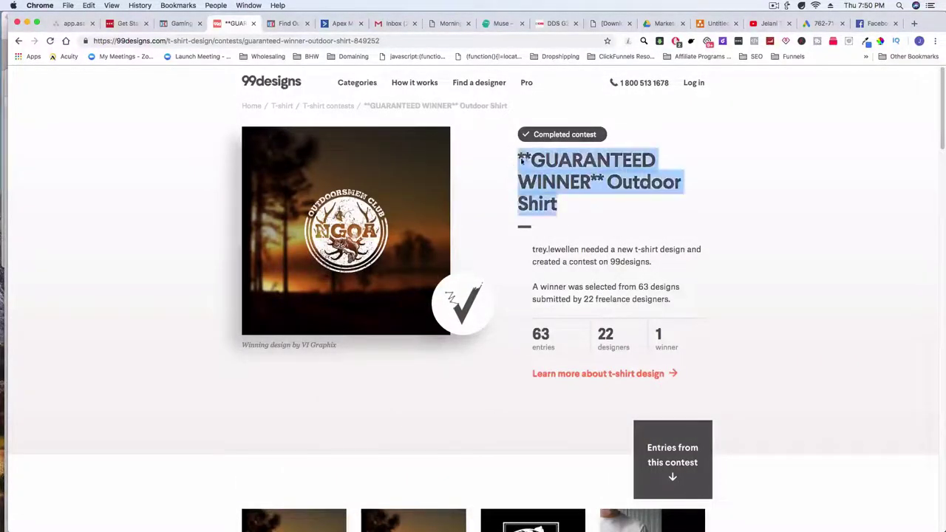
pyautogui.doubleClick(576, 168)
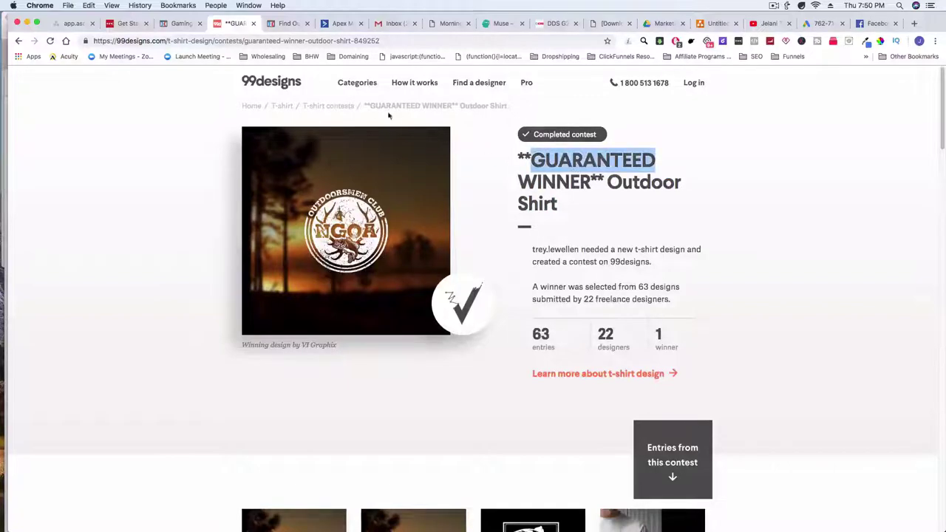
pyautogui.click(536, 146)
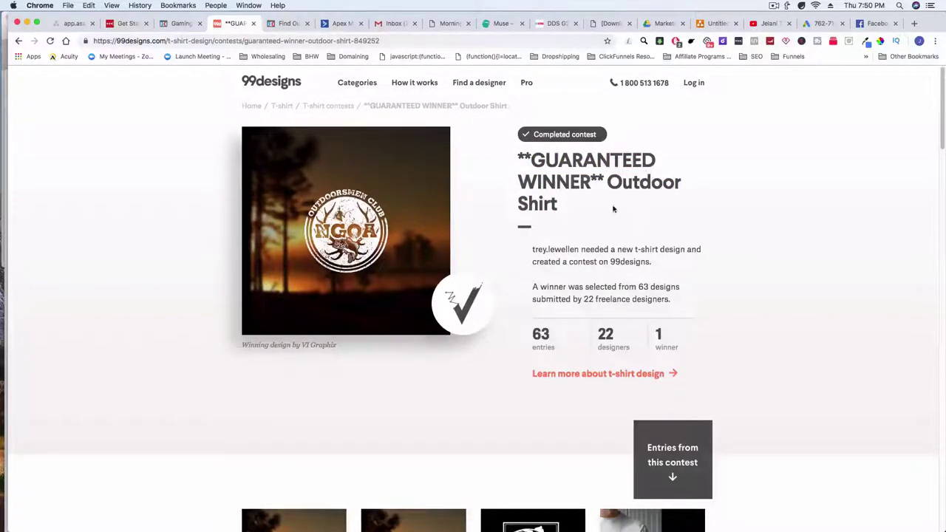
pyautogui.moveTo(589, 199); pyautogui.dragTo(513, 158)
pyautogui.click(581, 208)
pyautogui.click(513, 158)
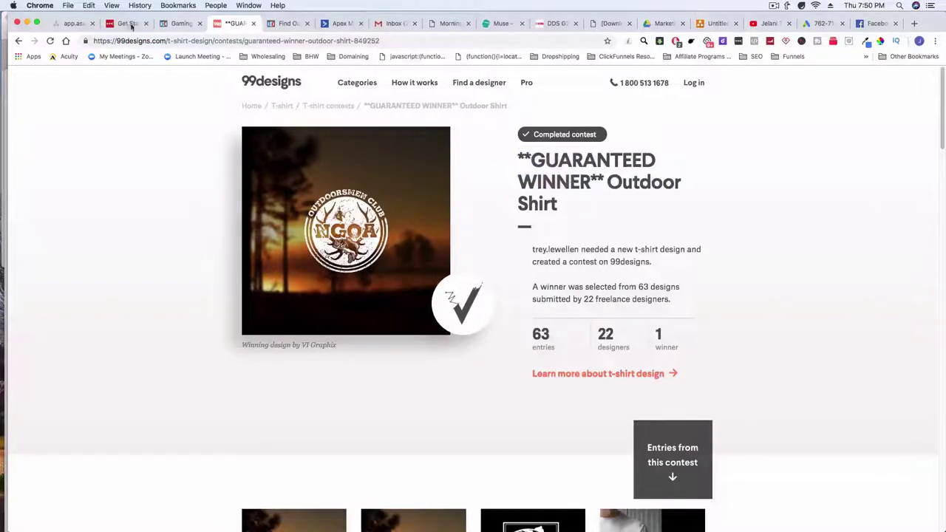
# Step: Return to the search results, look through the remaining ones and open the 99designs "**GUARANTEED WINNER** Outdoor Logo Shirt" contest result
pyautogui.click(20, 41)
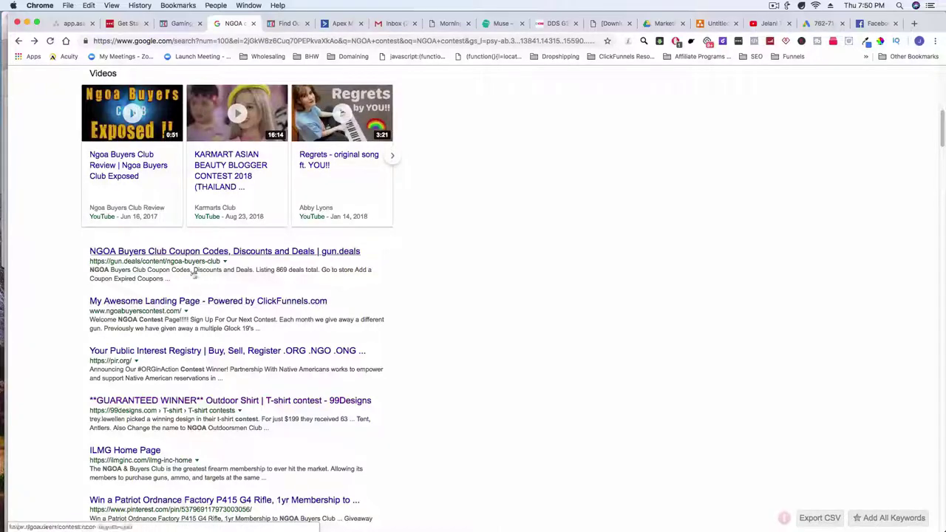
pyautogui.scroll(-4, 185, 366)
pyautogui.scroll(-5, 181, 366)
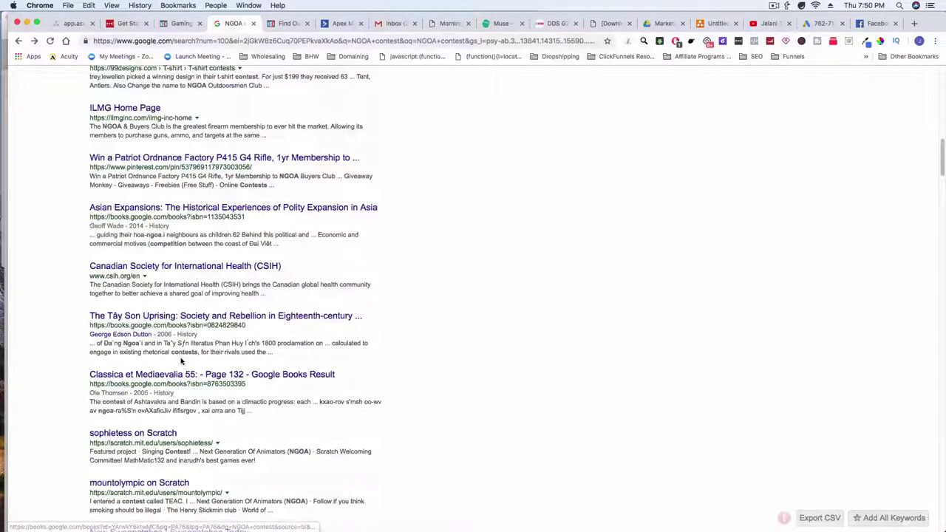
pyautogui.scroll(-2, 181, 361)
pyautogui.scroll(-1, 181, 358)
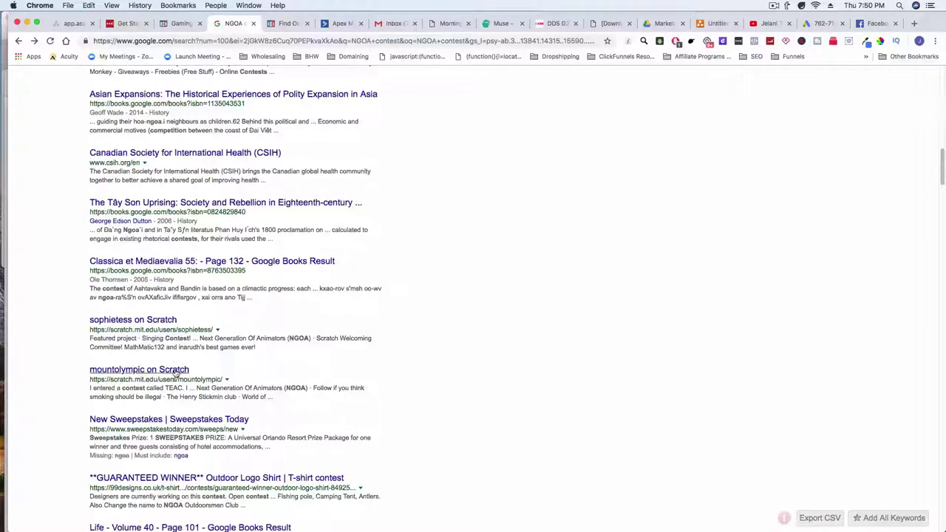
pyautogui.click(255, 479)
# Step: Bookmark the 99designs Outdoor Shirt contest page in the Other Bookmarks folder
pyautogui.click(180, 5)
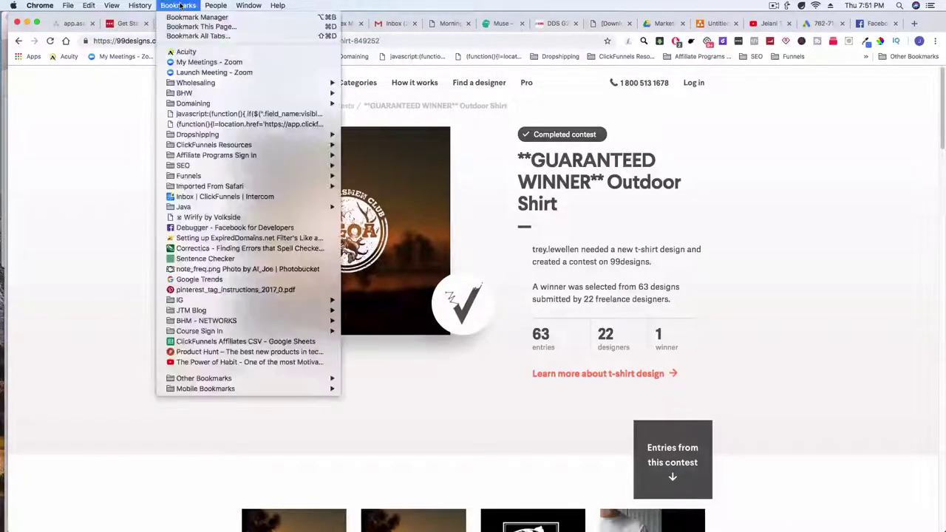
pyautogui.click(180, 5)
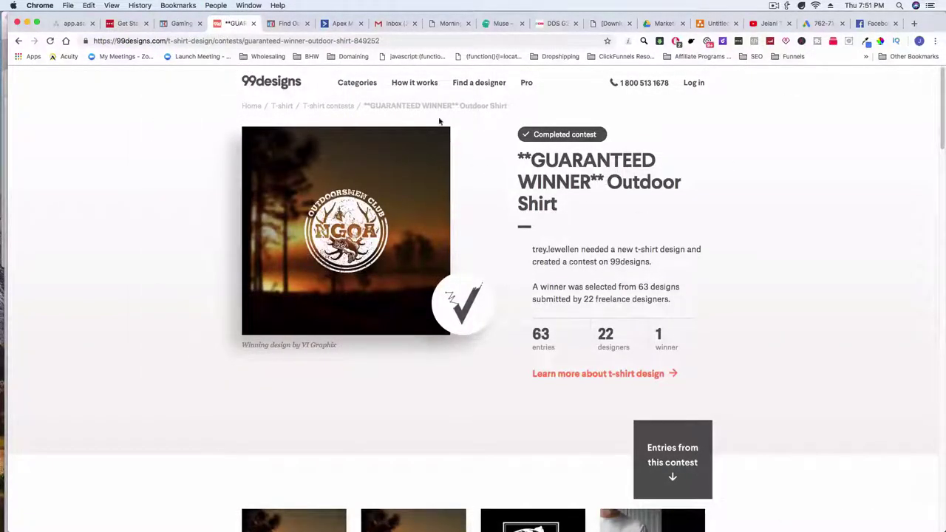
pyautogui.click(181, 5)
pyautogui.click(187, 5)
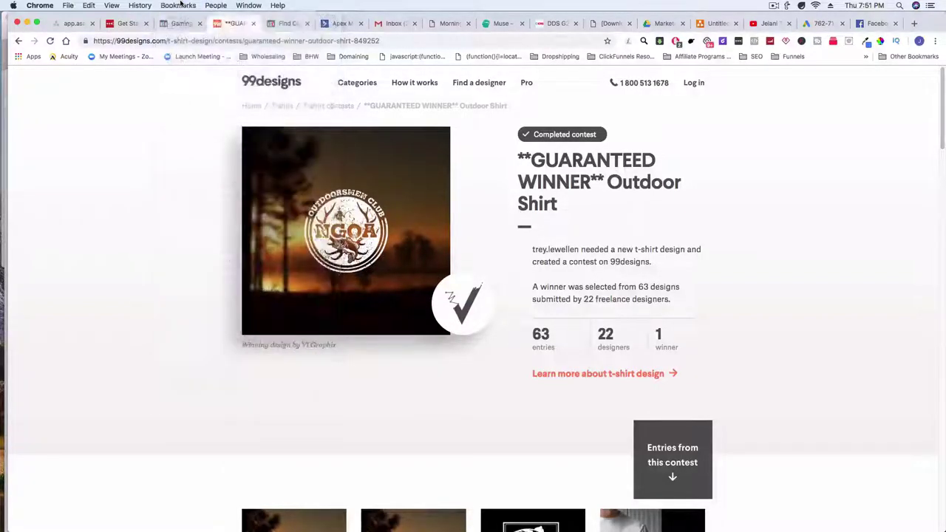
pyautogui.click(189, 6)
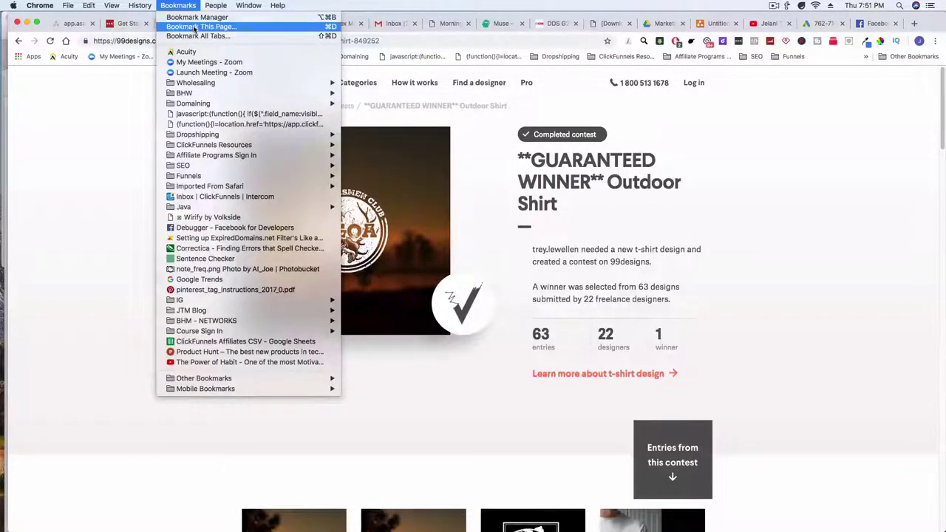
pyautogui.click(193, 25)
pyautogui.click(543, 104)
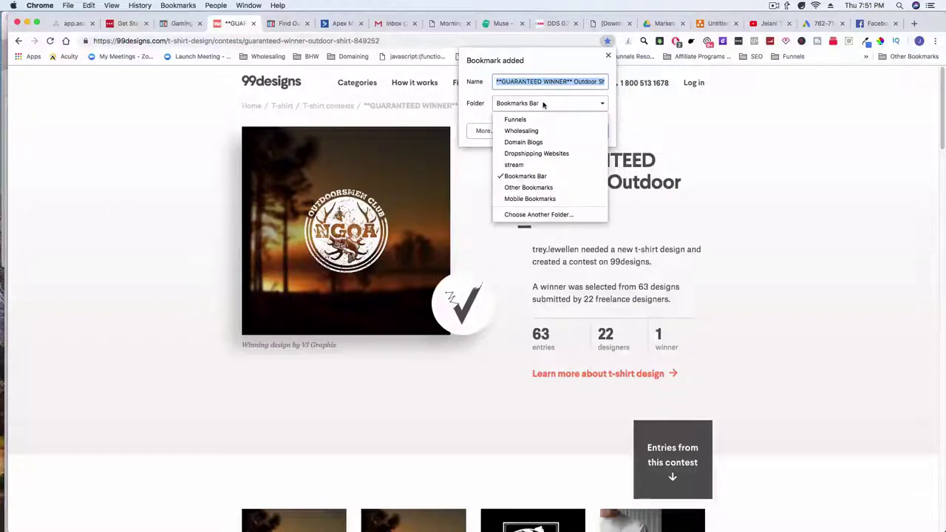
pyautogui.click(547, 119)
pyautogui.click(531, 104)
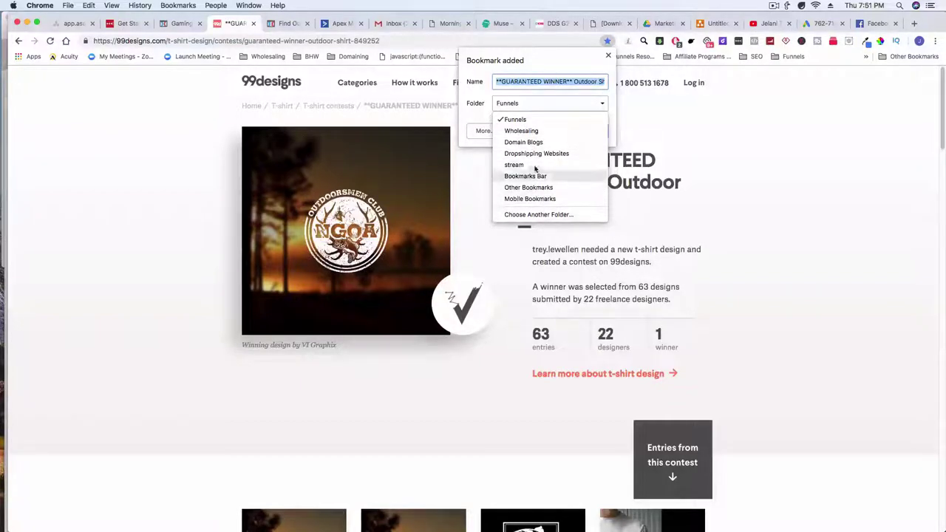
pyautogui.click(532, 189)
pyautogui.click(592, 131)
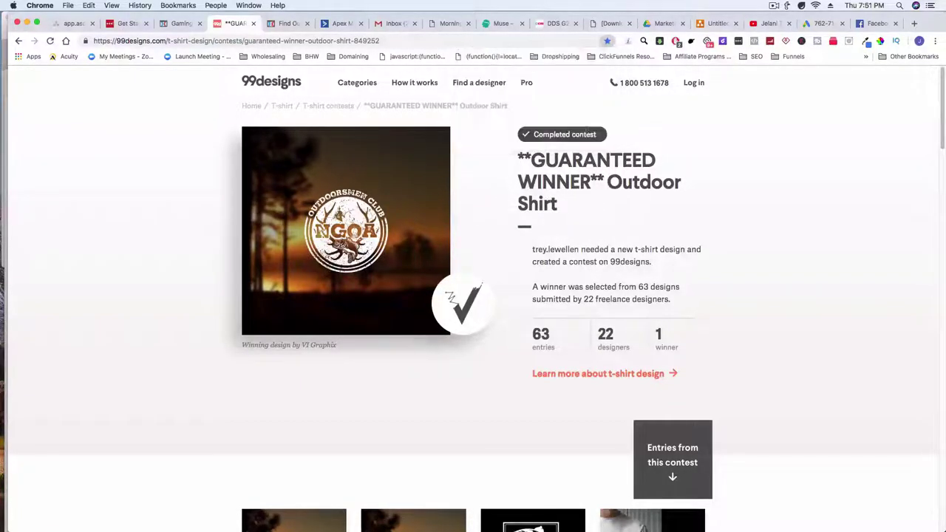
# Step: Return to the NGOA contest search results and skim the listings around the Outdoor Logo Shirt entries
pyautogui.click(20, 41)
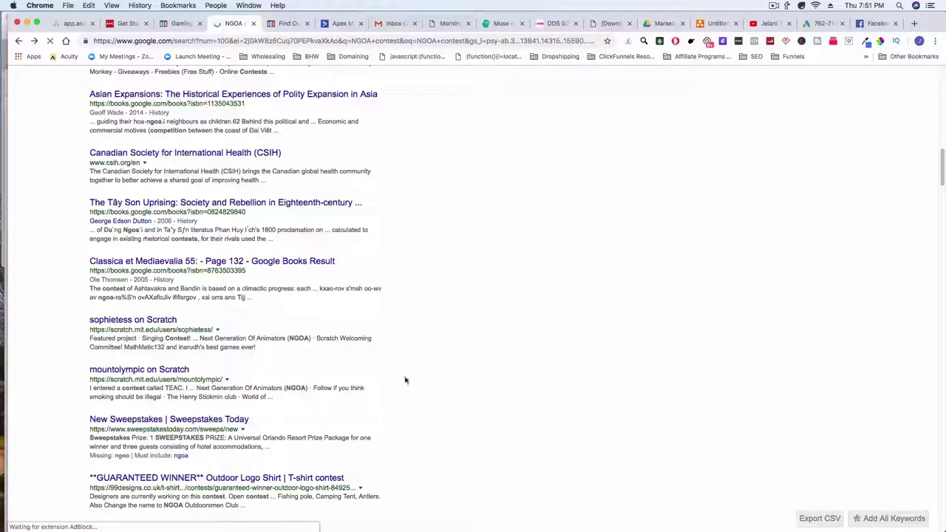
pyautogui.scroll(-5, 483, 369)
pyautogui.scroll(-5, 161, 383)
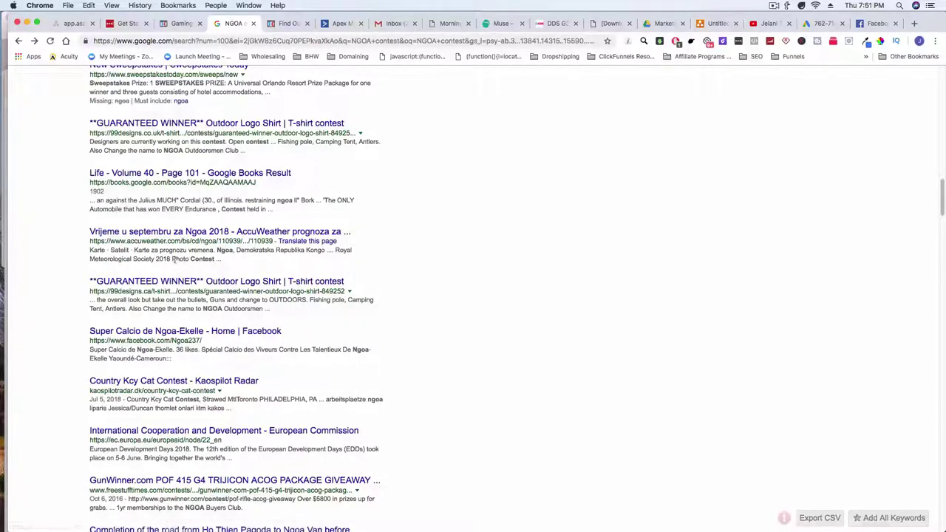
pyautogui.scroll(-10, 208, 285)
pyautogui.scroll(20, 220, 442)
pyautogui.scroll(15, 221, 442)
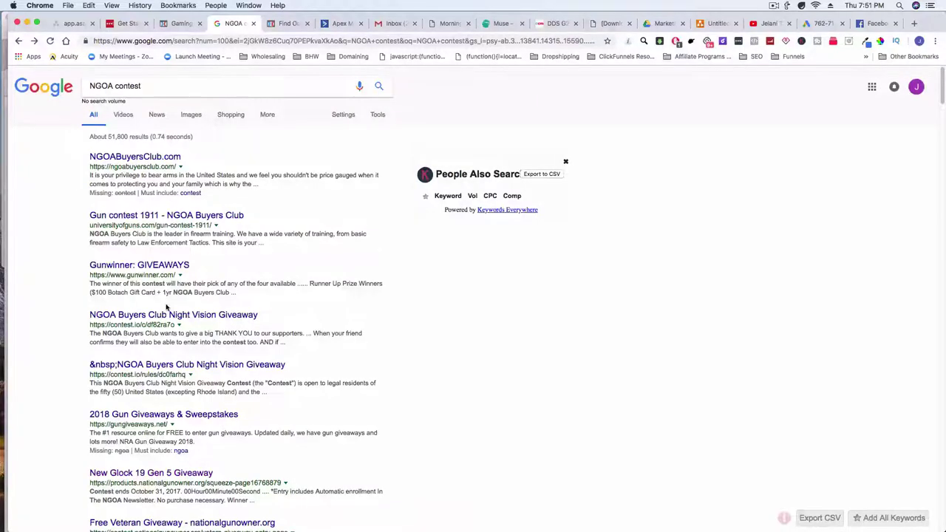
# Step: Check the "Gun contest 1911 - NGOA Buyers Club" result and go back to the search results
pyautogui.click(111, 85)
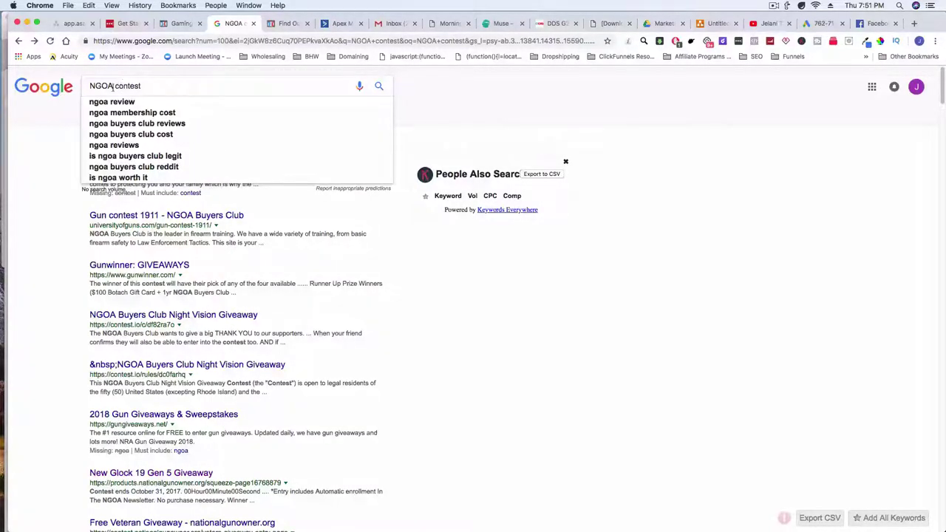
pyautogui.click(78, 367)
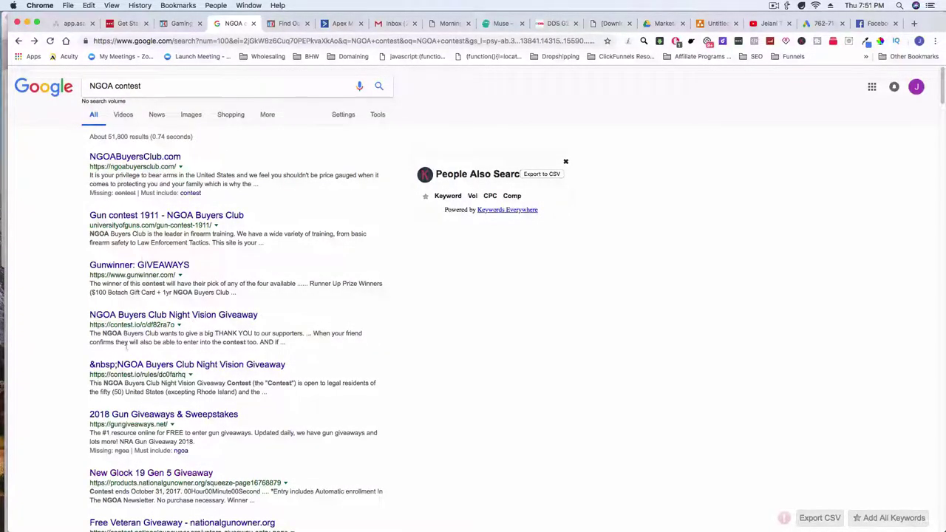
pyautogui.click(161, 218)
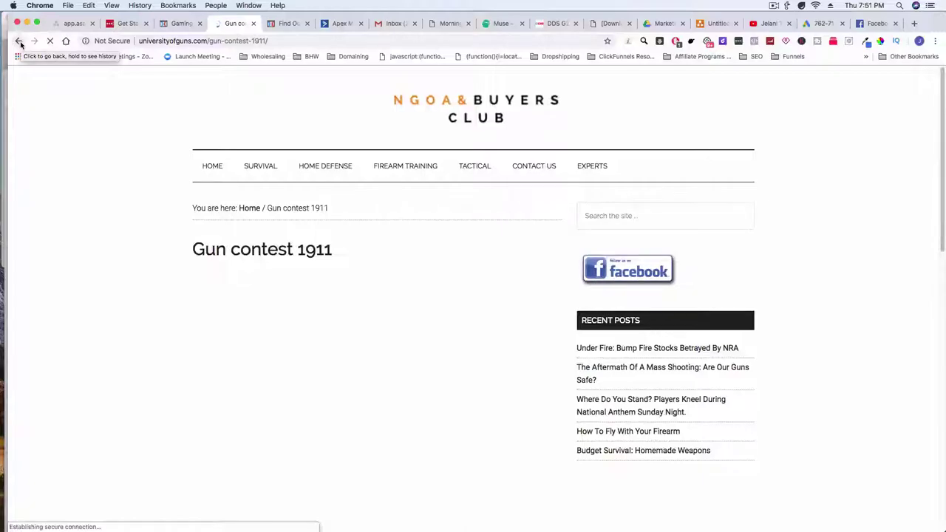
pyautogui.click(19, 41)
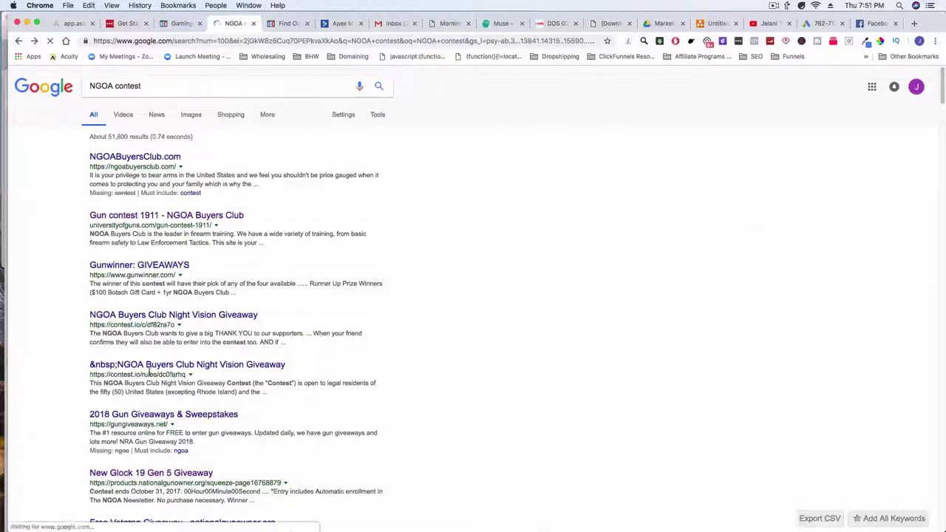
# Step: Look through the full list of NGOA contest results for other giveaways, videos and contest pages
pyautogui.scroll(-1, 144, 368)
pyautogui.scroll(-1, 144, 367)
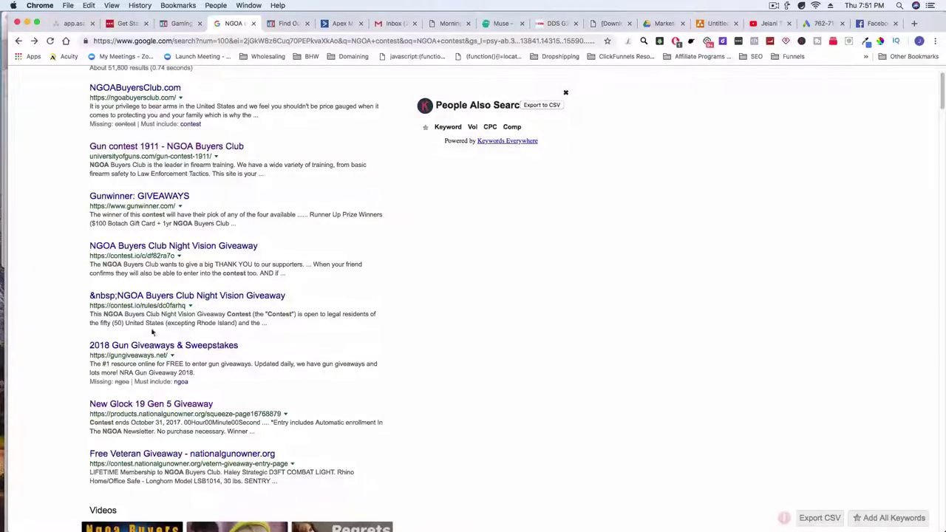
pyautogui.scroll(-6, 154, 307)
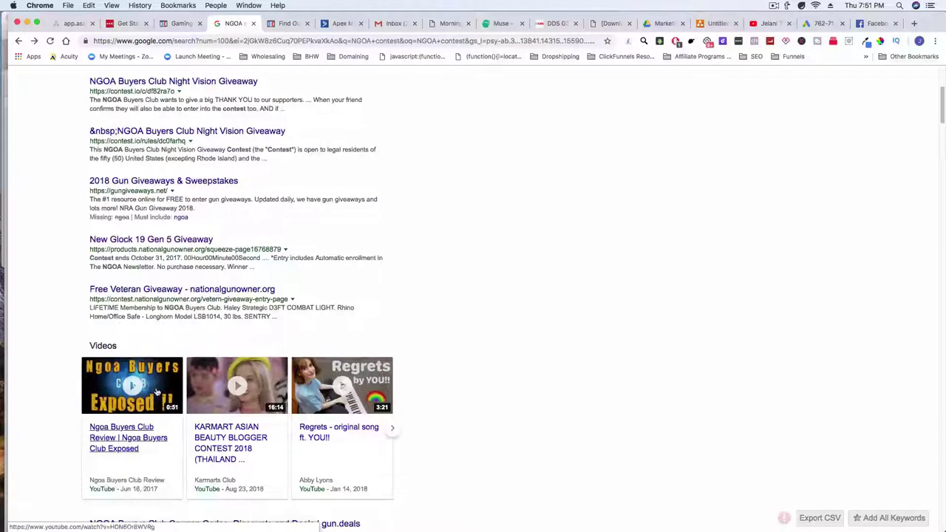
pyautogui.scroll(-1, 156, 392)
pyautogui.scroll(-3, 156, 391)
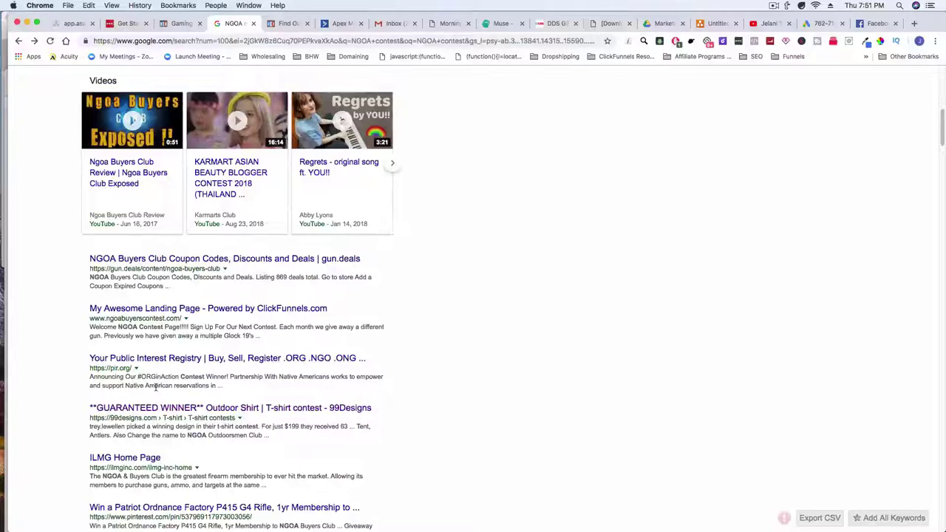
pyautogui.scroll(-1, 156, 386)
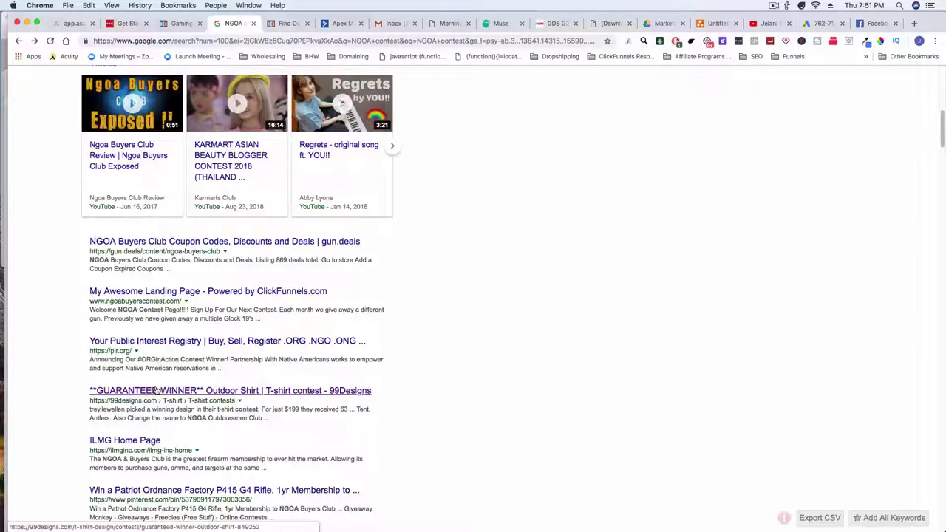
pyautogui.scroll(-4, 156, 388)
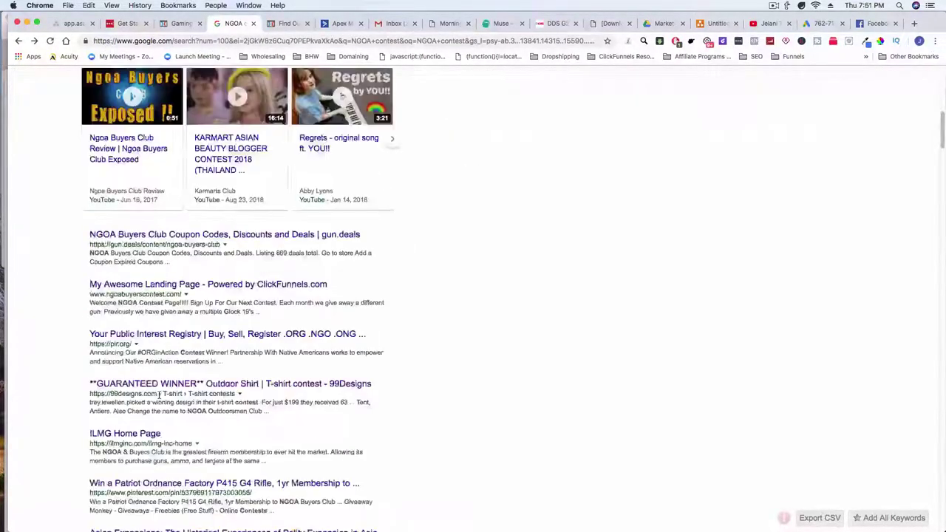
pyautogui.scroll(-15, 156, 395)
pyautogui.scroll(-15, 157, 398)
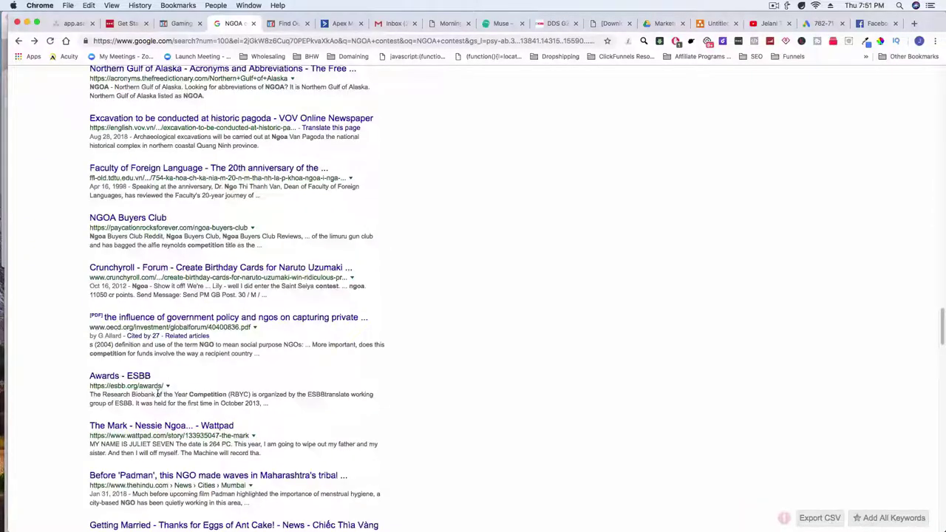
pyautogui.scroll(1, 157, 394)
pyautogui.scroll(-15, 157, 396)
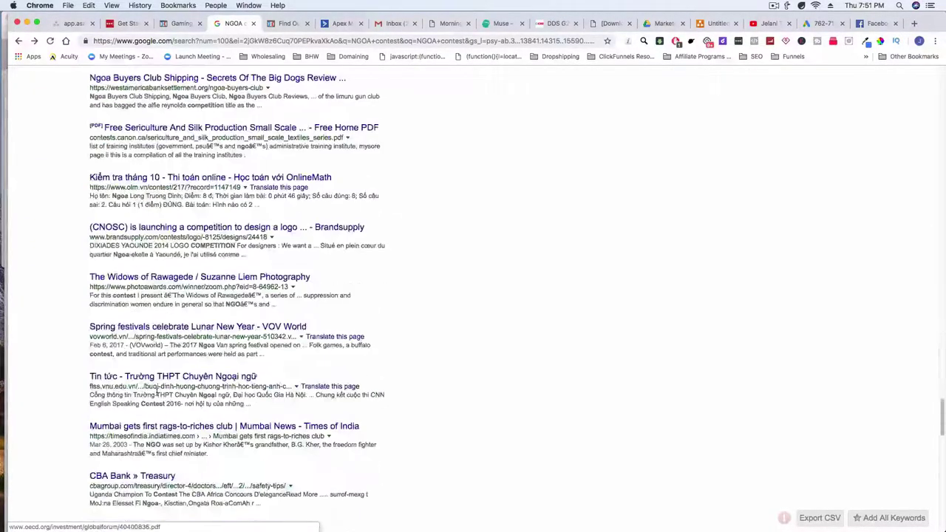
pyautogui.scroll(-15, 156, 396)
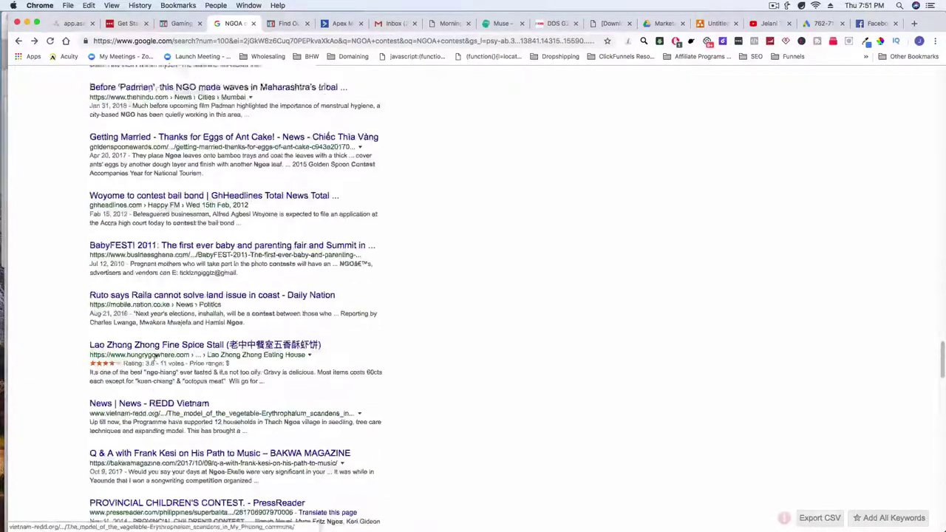
# Step: Search Google for "National gun owners association contest"
pyautogui.scroll(20, 192, 213)
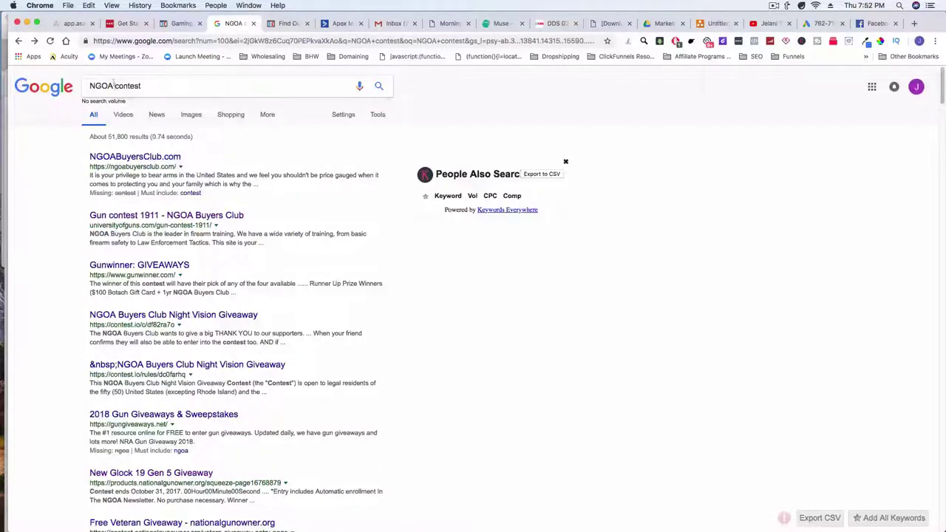
pyautogui.click(77, 86)
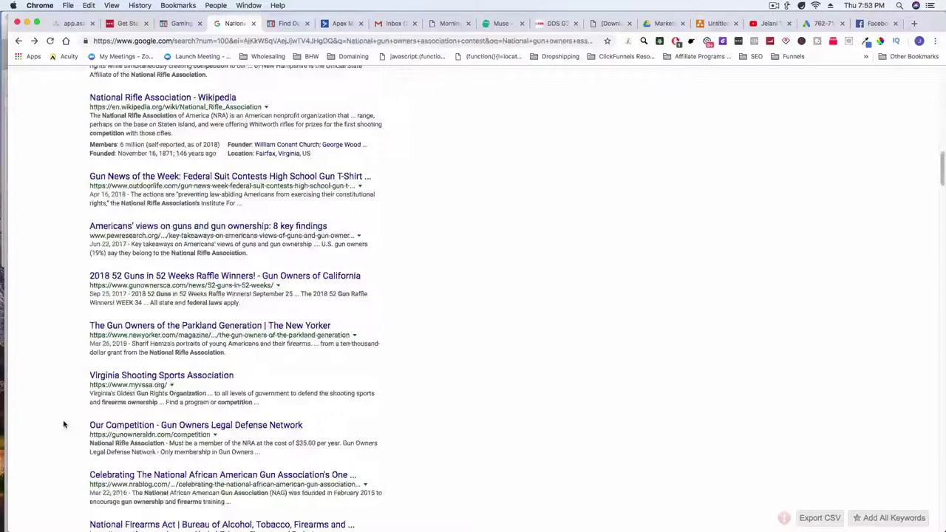
pyautogui.click(775, 5)
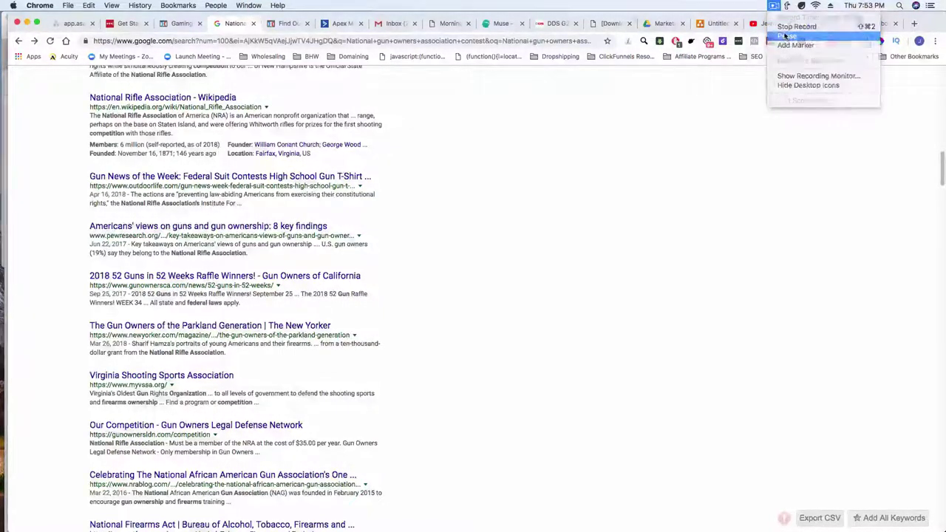
pyautogui.click(786, 36)
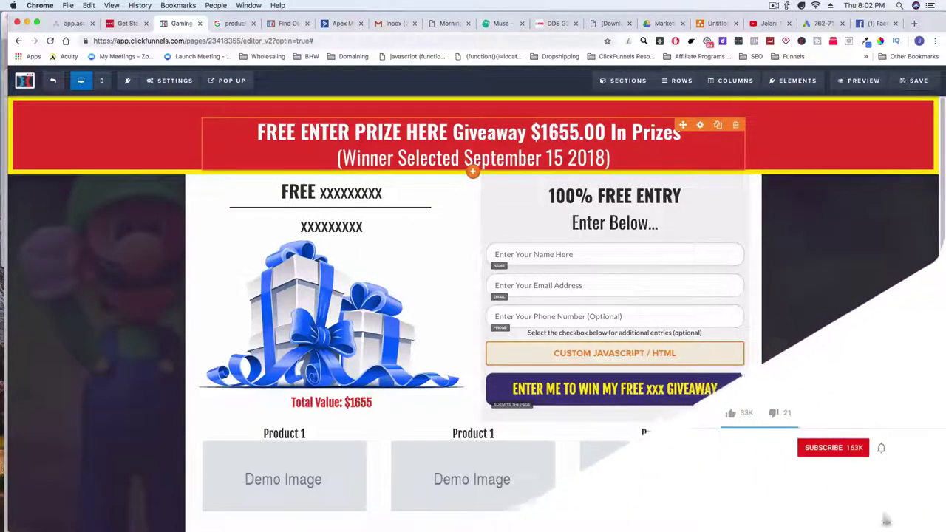
# Step: In the ClickFunnels giveaway page editor, add an asterisk after "In Prizes" in the headline and point out its prize amount and winner date
pyautogui.click(681, 133)
pyautogui.write('*')
pyautogui.moveTo(531, 131); pyautogui.dragTo(605, 131)
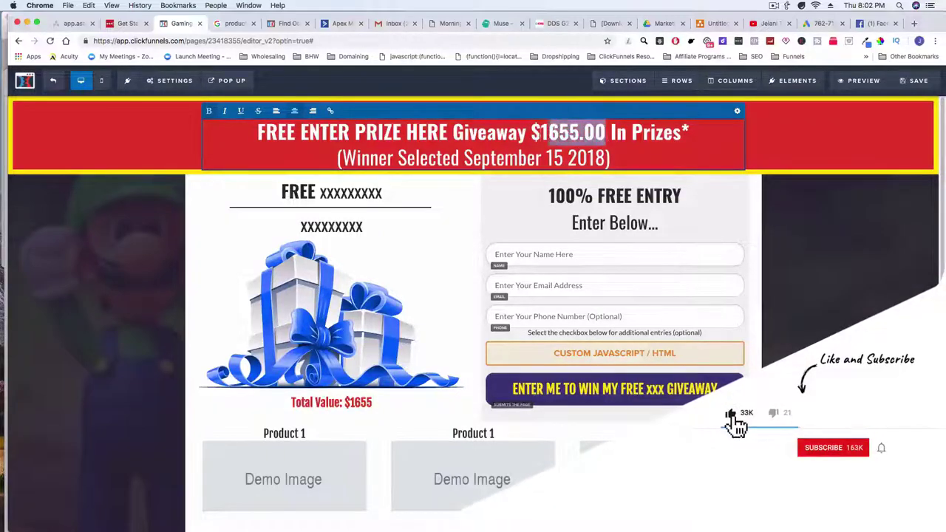
pyautogui.hotkey('shift', 'Right')
pyautogui.click(464, 157)
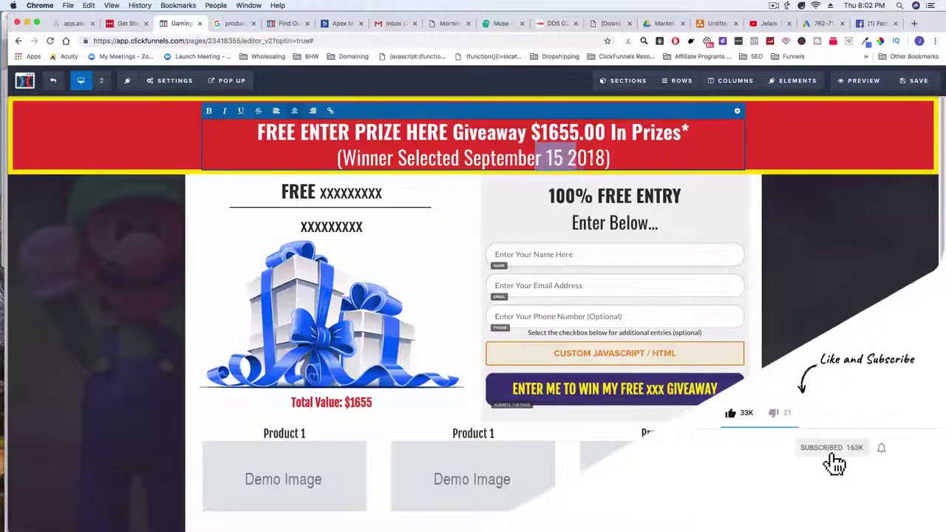
# Step: Inspect the two "XXXXXXXXX" placeholder texts above the gift image by selecting them
pyautogui.click(331, 193)
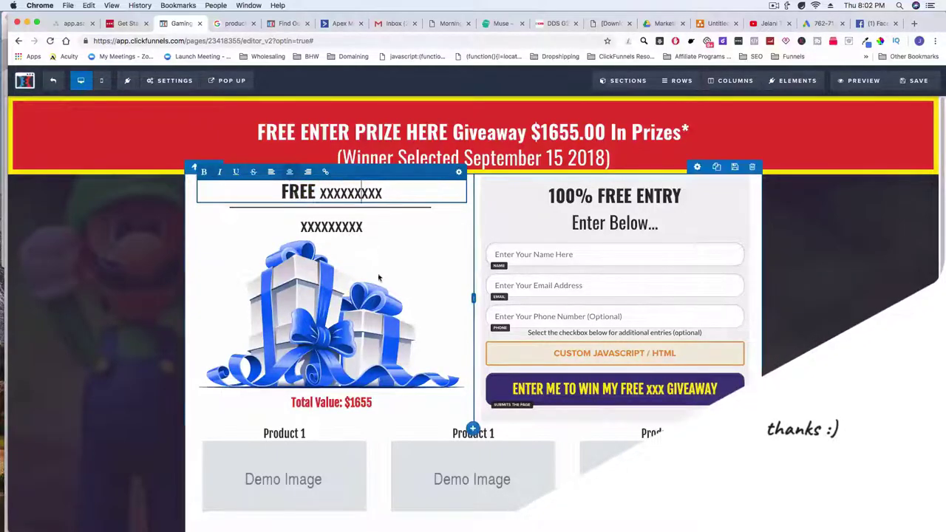
pyautogui.moveTo(325, 193); pyautogui.dragTo(383, 194)
pyautogui.click(383, 193)
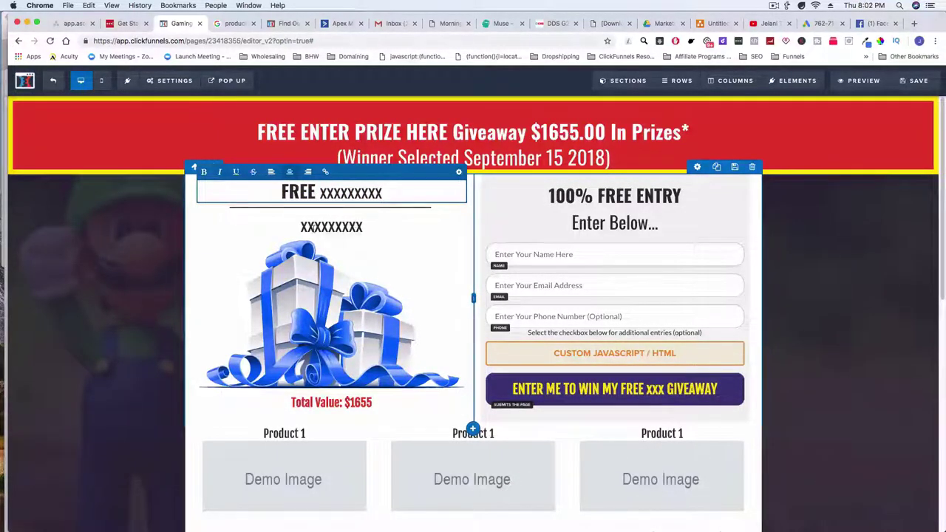
pyautogui.click(314, 227)
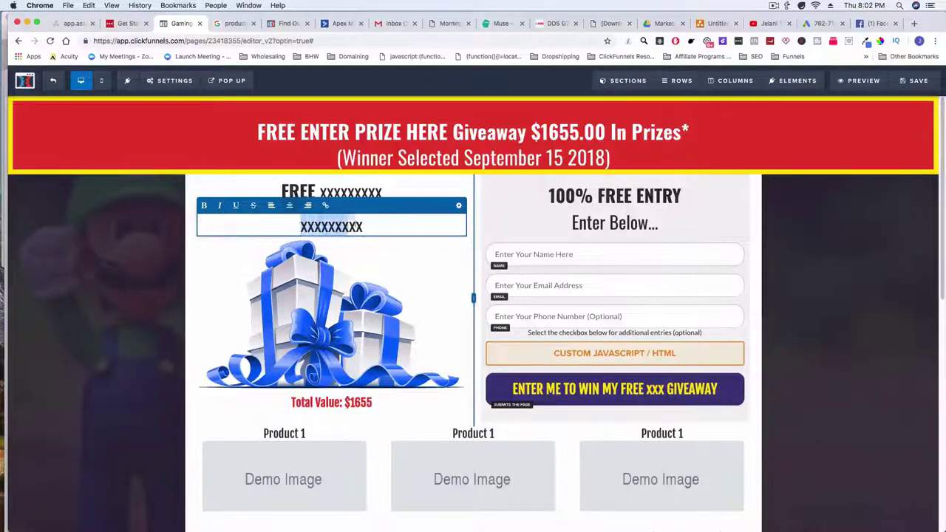
pyautogui.moveTo(308, 226)
pyautogui.mouseDown()
pyautogui.moveTo(363, 227)
pyautogui.moveTo(303, 229)
pyautogui.mouseUp()
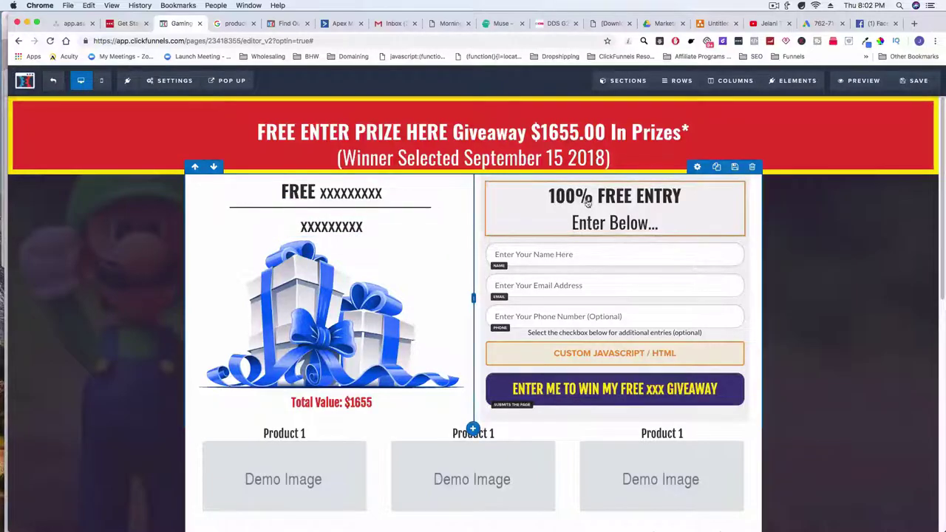
# Step: Inspect the "100% FREE ENTRY" heading and open the code editor of the entry form's Custom JavaScript / HTML element
pyautogui.click(600, 224)
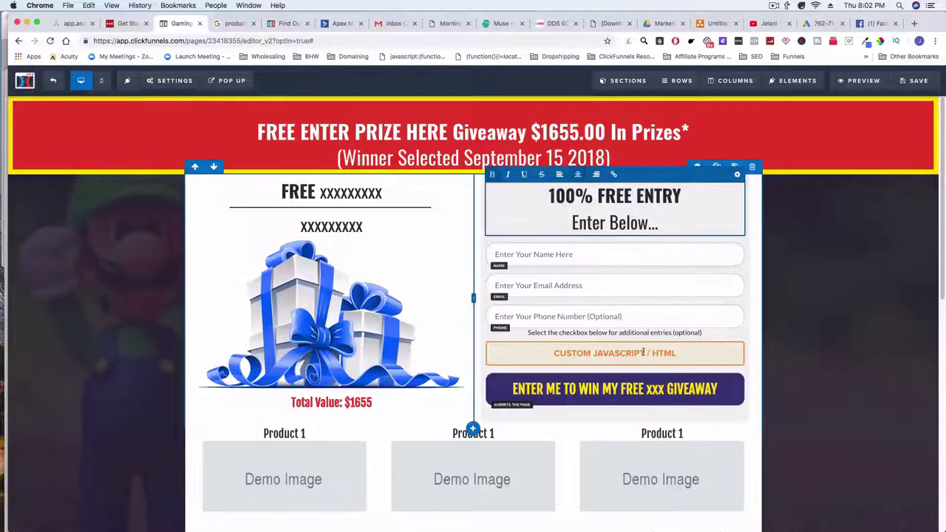
pyautogui.click(570, 356)
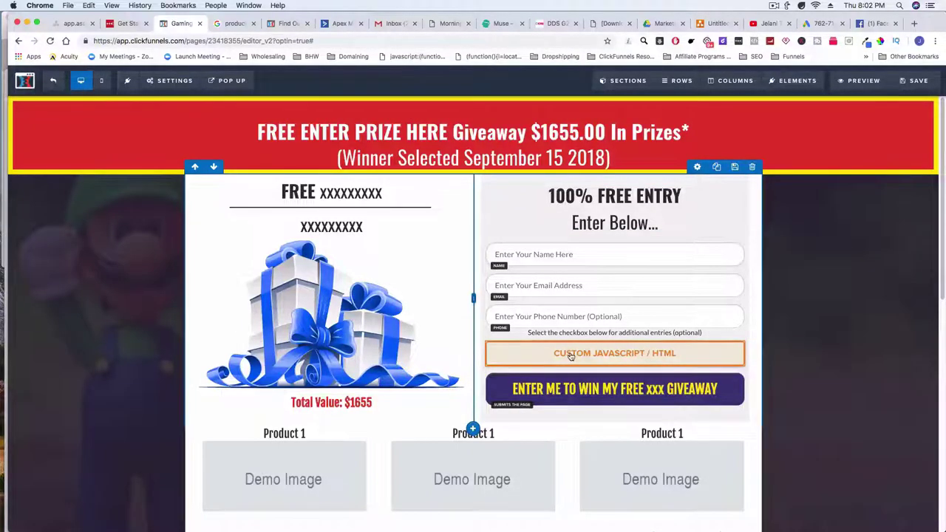
pyautogui.click(700, 349)
pyautogui.click(850, 189)
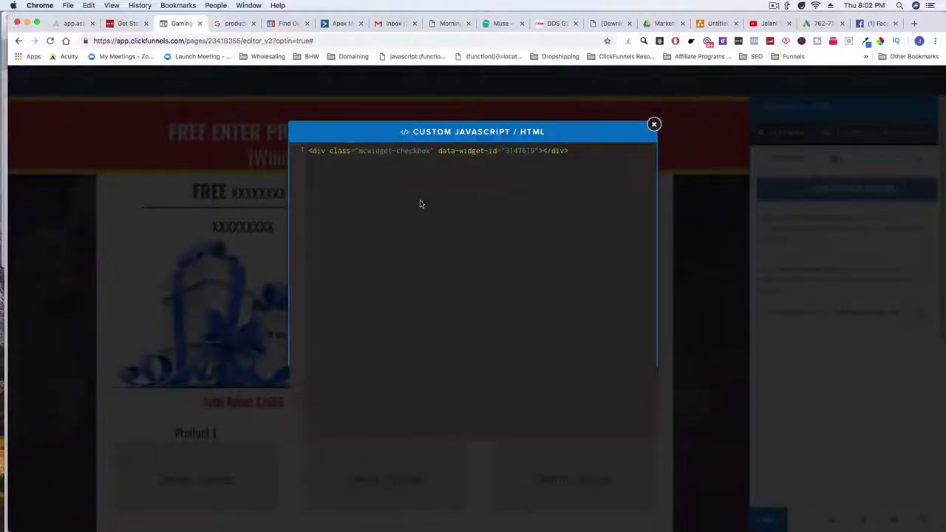
# Step: Close the custom code editor and inspect the page's footer tracking code
pyautogui.click(654, 124)
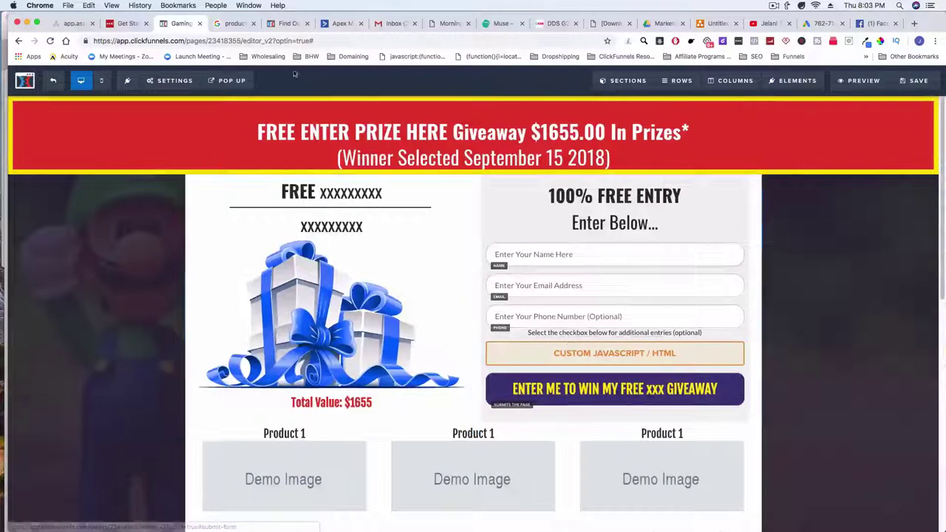
pyautogui.click(170, 79)
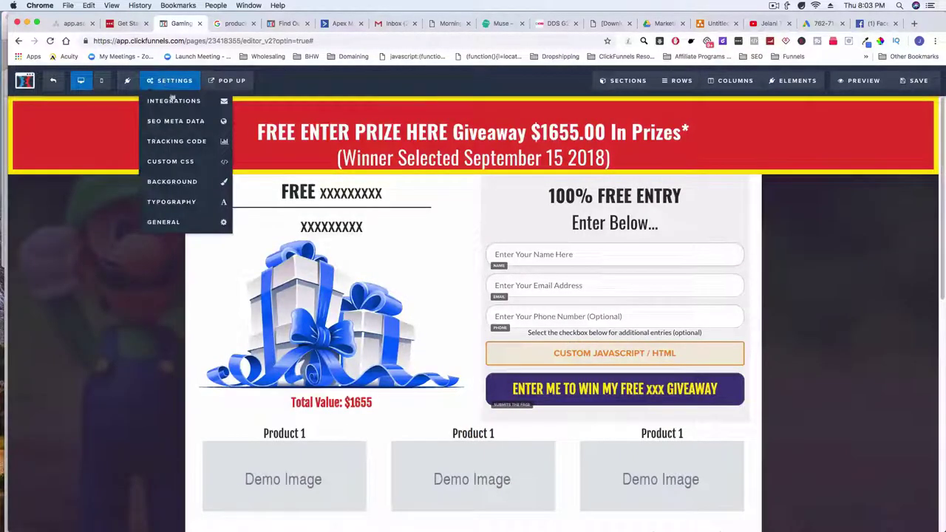
pyautogui.click(178, 140)
pyautogui.click(565, 124)
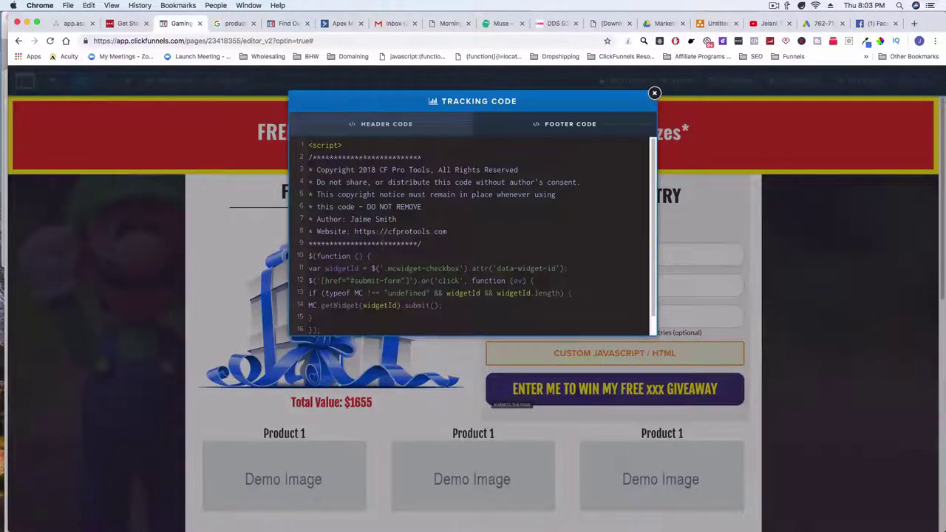
pyautogui.scroll(-1, 473, 236)
pyautogui.click(653, 93)
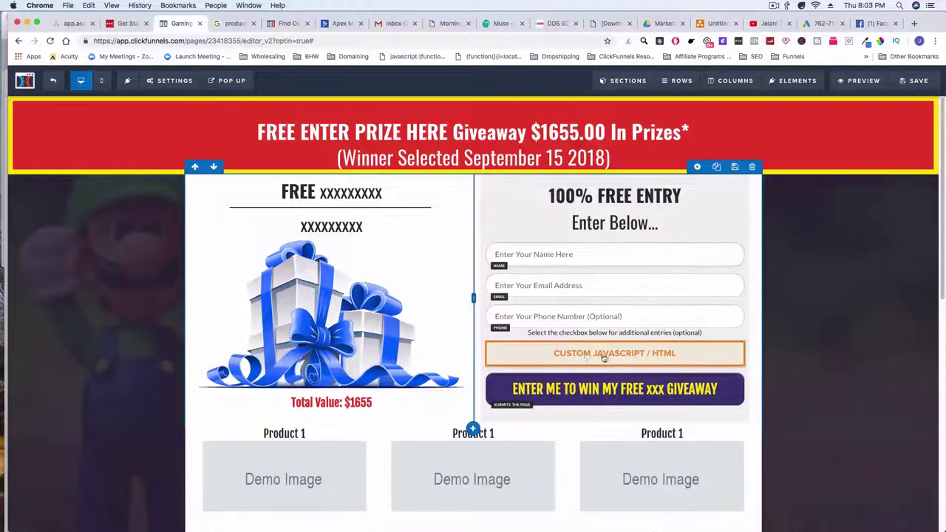
# Step: Reopen the page's tracking code and read through the whole footer script down to its closing tag
pyautogui.moveTo(632, 358)
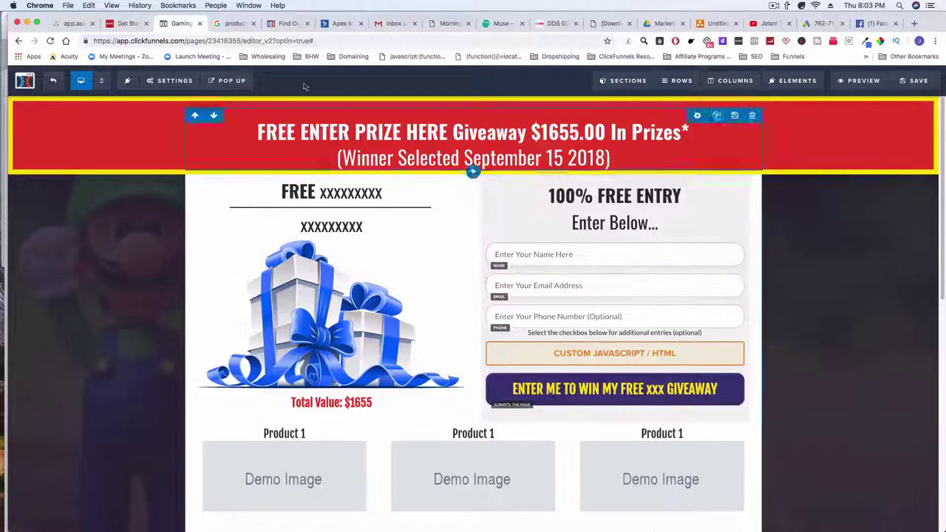
pyautogui.moveTo(175, 81)
pyautogui.click(182, 142)
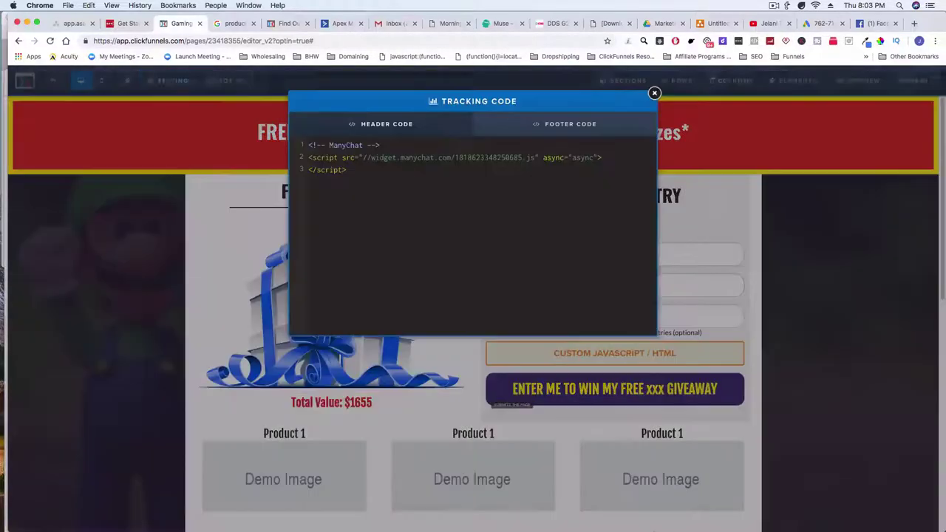
pyautogui.click(571, 127)
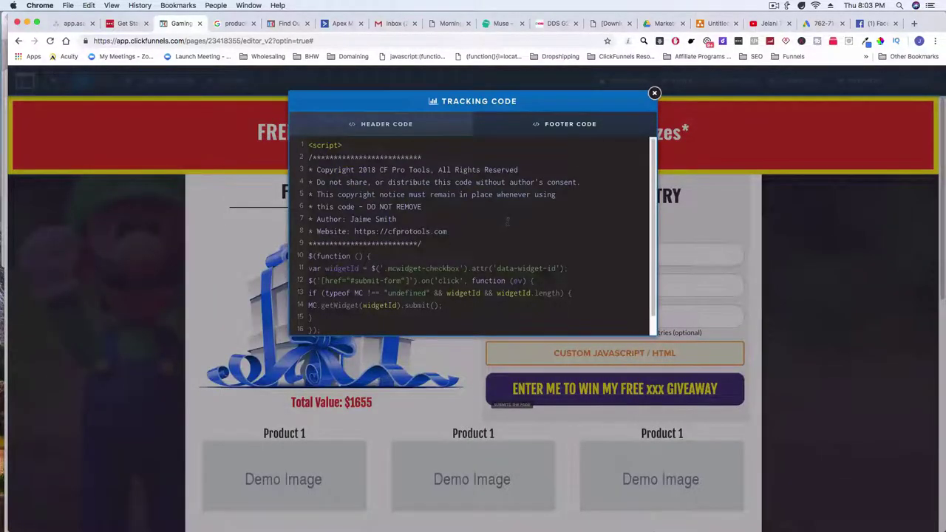
pyautogui.scroll(-2, 503, 237)
pyautogui.scroll(2, 496, 255)
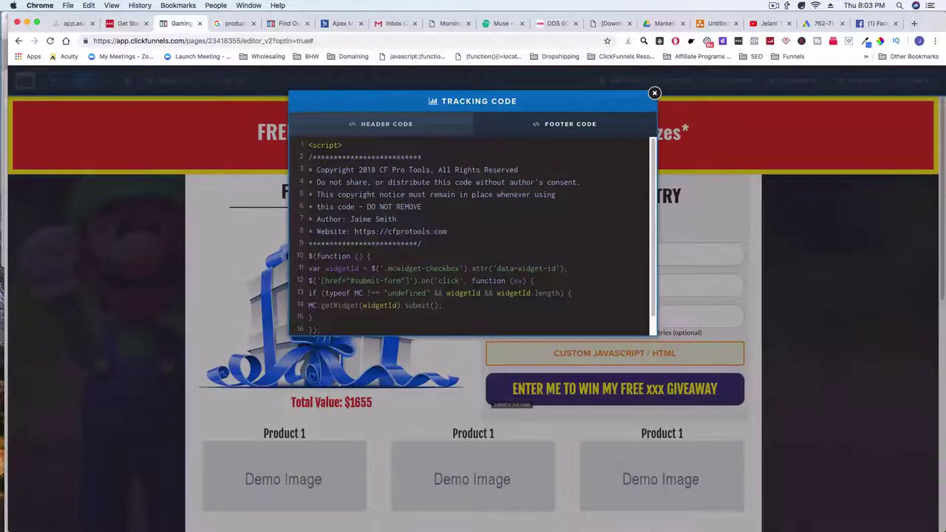
pyautogui.scroll(-2, 477, 237)
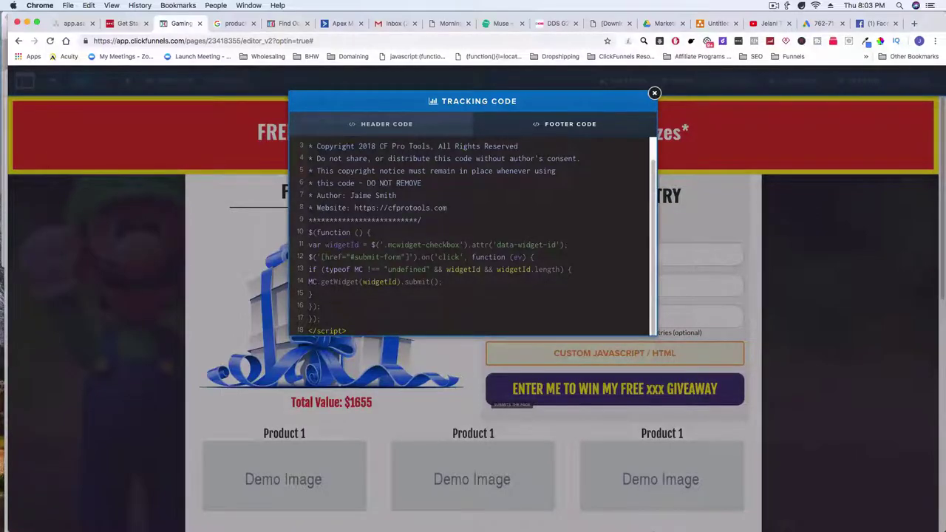
pyautogui.click(655, 94)
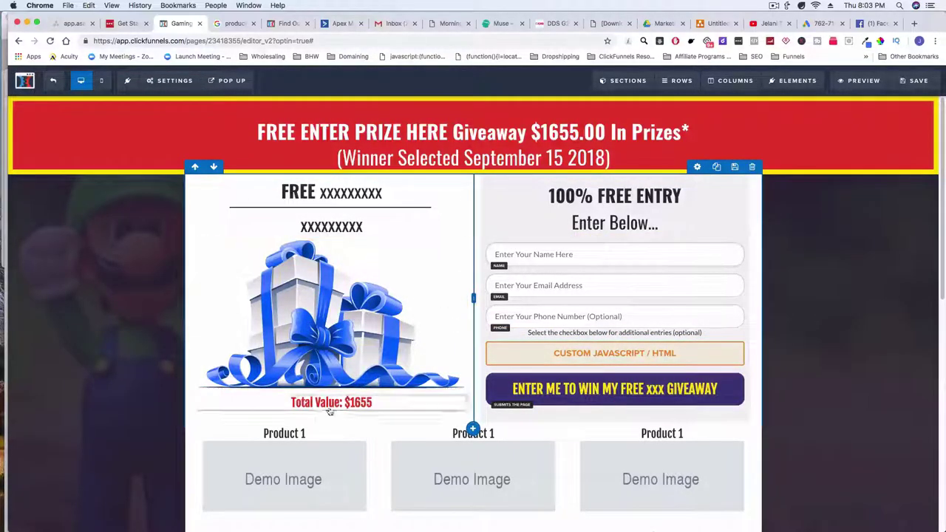
# Step: Review the giveaway page's product rows, the "Thank you to our sponsors..." section and the closing prize banner
pyautogui.scroll(-3, 321, 433)
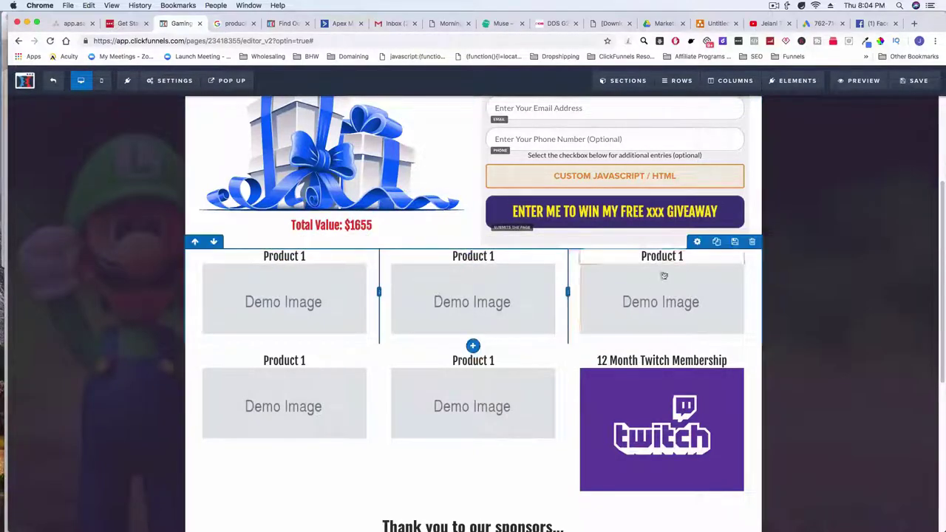
pyautogui.scroll(-3, 489, 399)
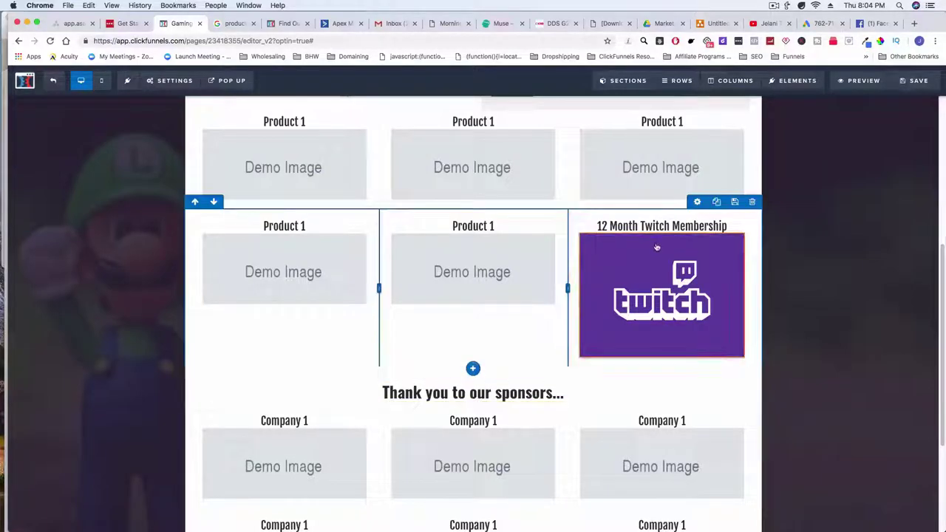
pyautogui.scroll(-5, 420, 430)
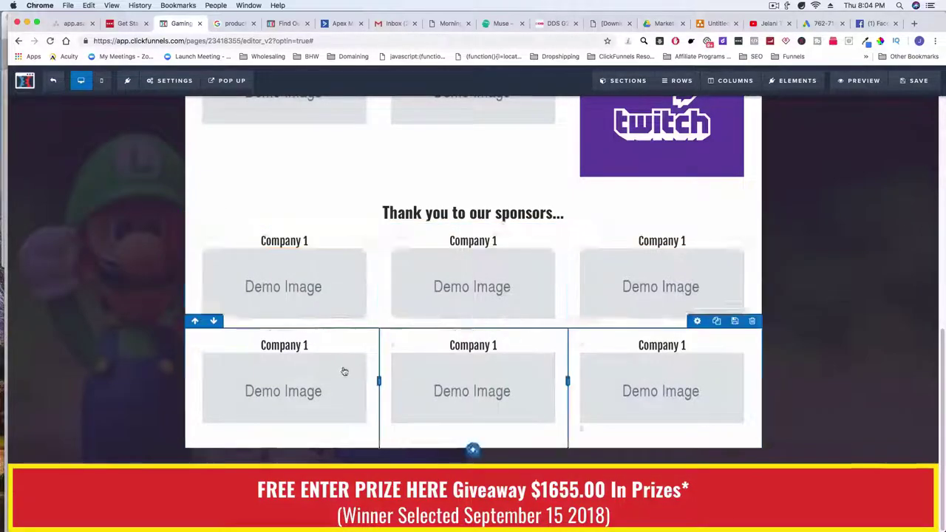
pyautogui.scroll(-5, 344, 372)
pyautogui.scroll(5, 395, 372)
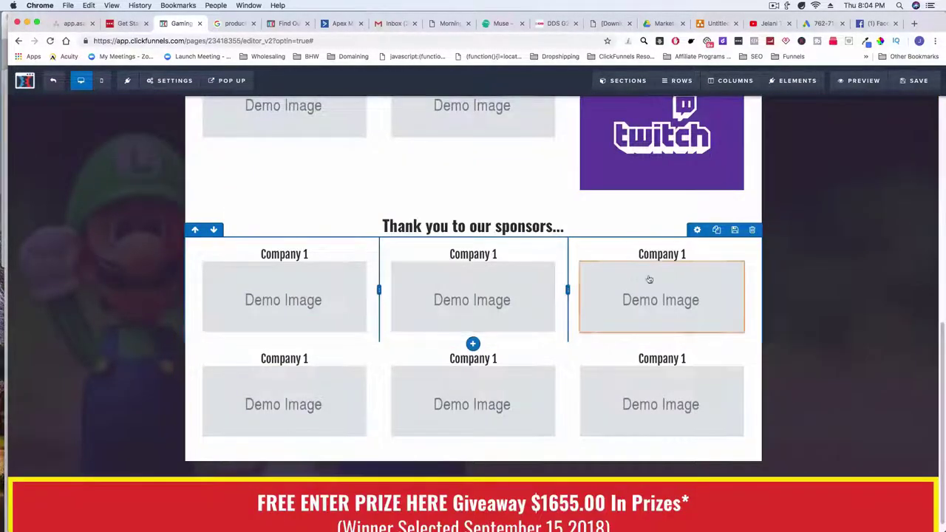
pyautogui.scroll(-1, 278, 519)
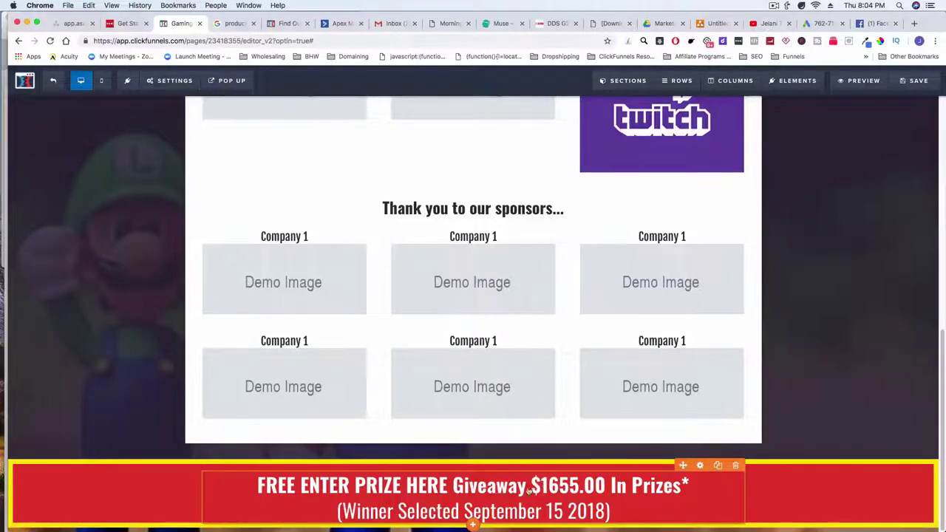
pyautogui.scroll(7, 518, 492)
pyautogui.scroll(-7, 518, 414)
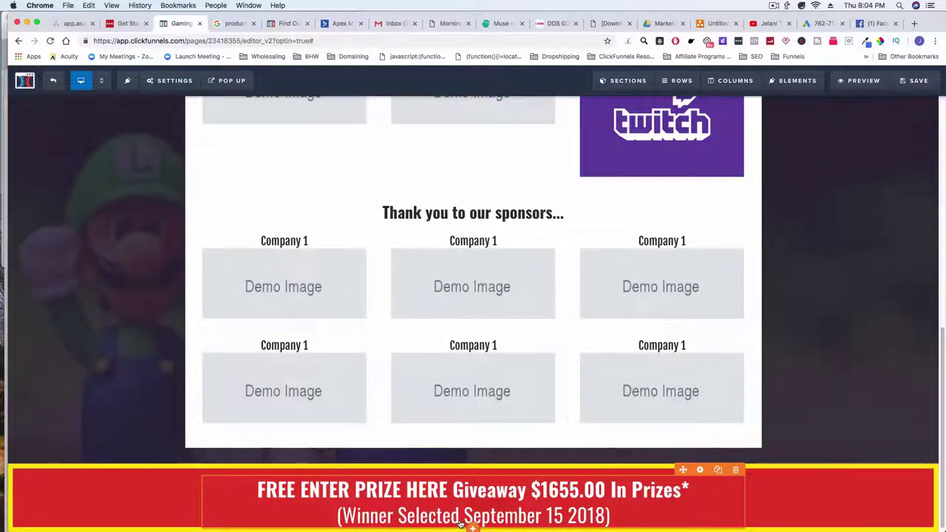
pyautogui.hotkey('ctrl', 'z')
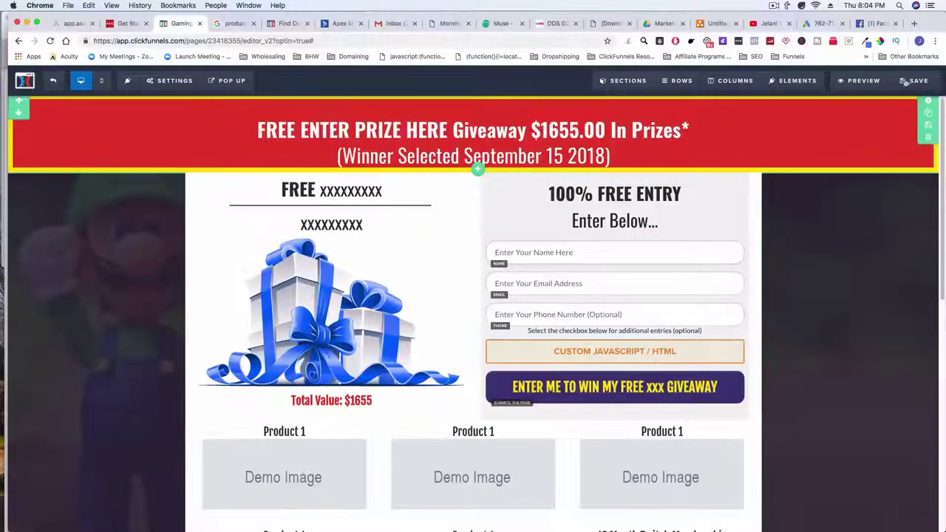
# Step: Save the giveaway page and check its preview
pyautogui.click(907, 83)
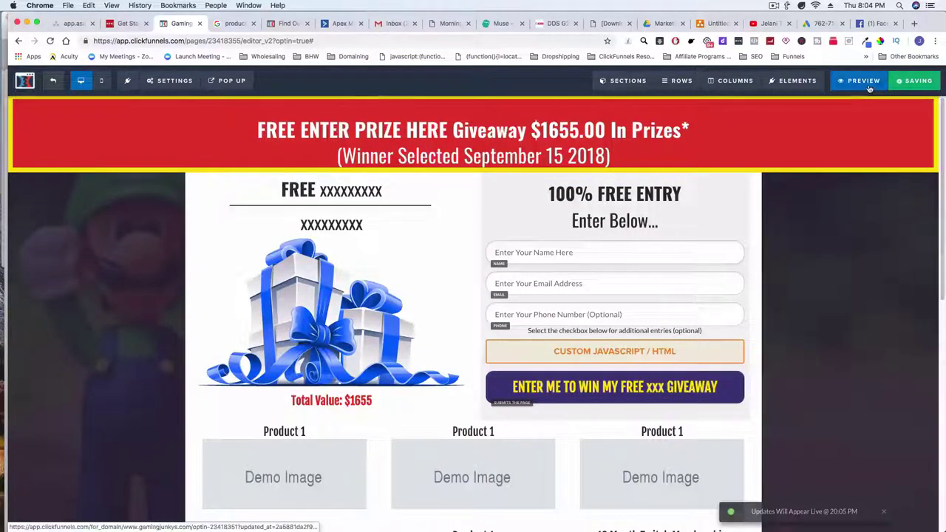
pyautogui.click(864, 82)
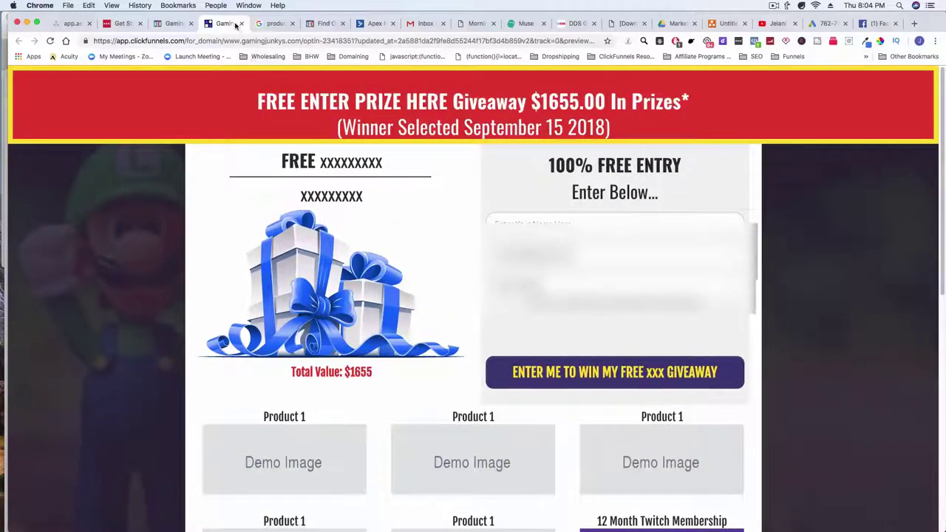
pyautogui.click(241, 24)
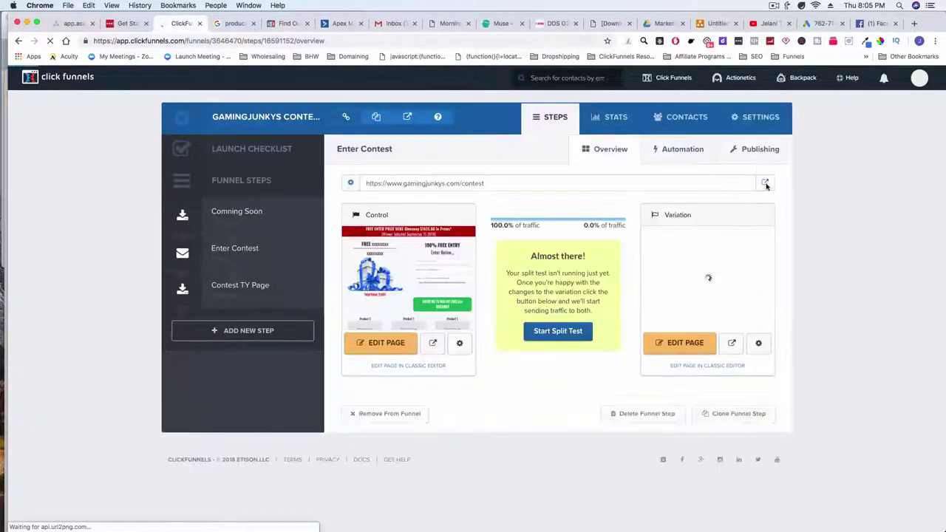
# Step: Open the Enter Contest step's live page, compare it with the split-test overview, and tick its Send to Messenger checkbox
pyautogui.click(766, 184)
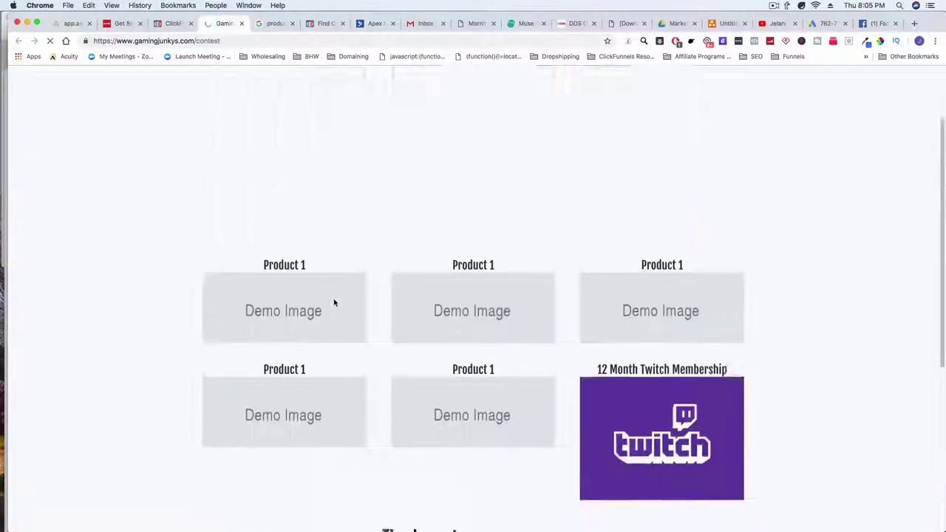
pyautogui.click(207, 43)
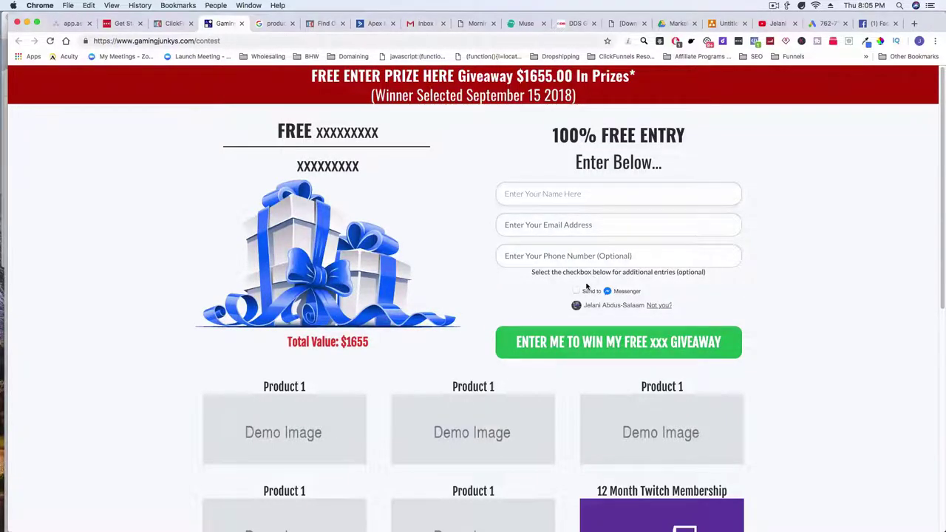
pyautogui.click(173, 23)
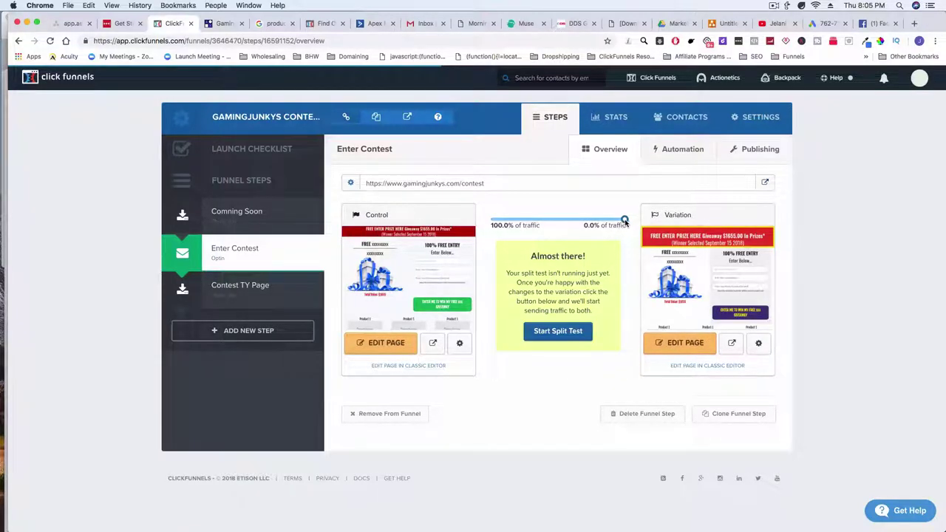
pyautogui.moveTo(624, 222)
pyautogui.mouseDown()
pyautogui.moveTo(552, 223)
pyautogui.moveTo(624, 222)
pyautogui.mouseUp()
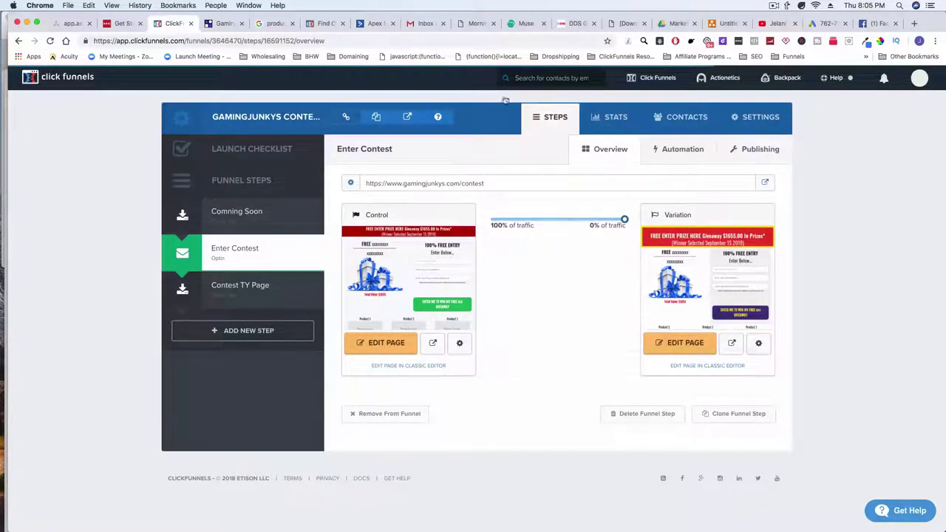
pyautogui.click(222, 23)
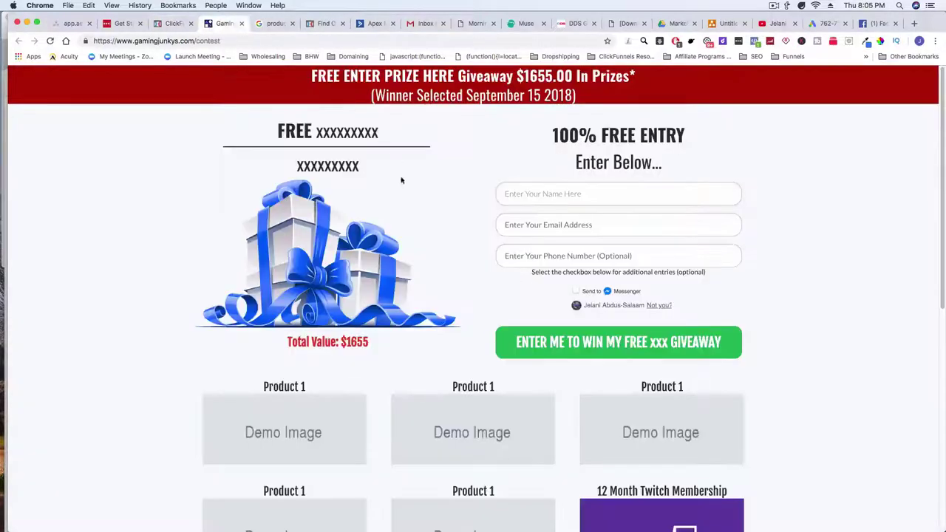
pyautogui.click(577, 293)
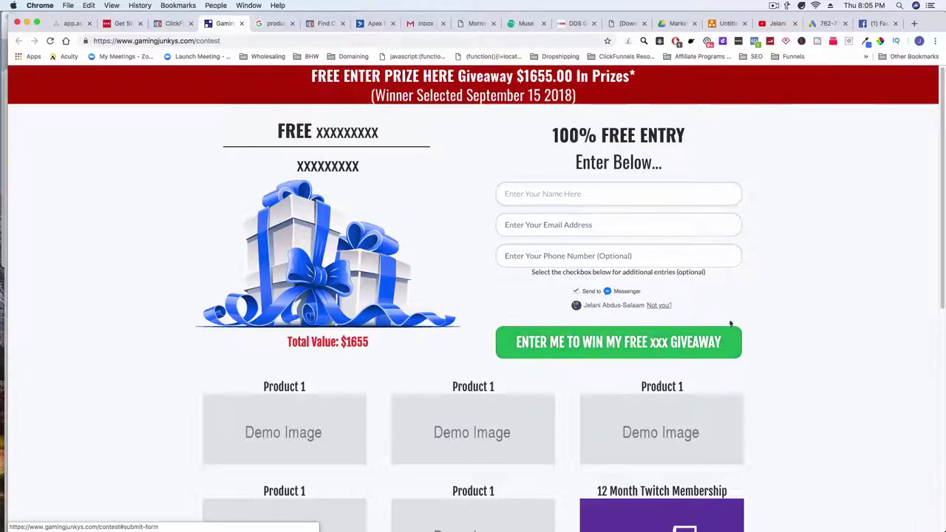
# Step: Set the Enter Contest split-test traffic to 0% for the control and 100% for the variation
pyautogui.click(173, 24)
pyautogui.moveTo(625, 221); pyautogui.dragTo(555, 227)
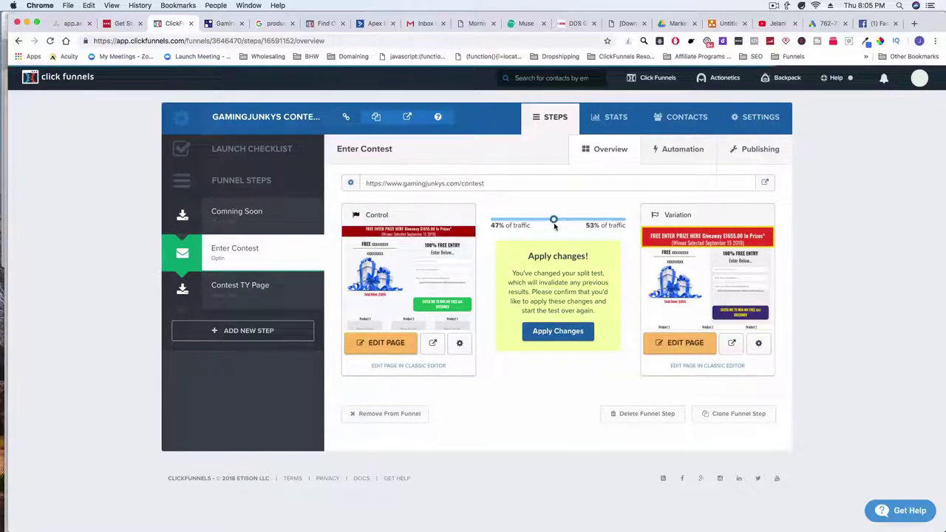
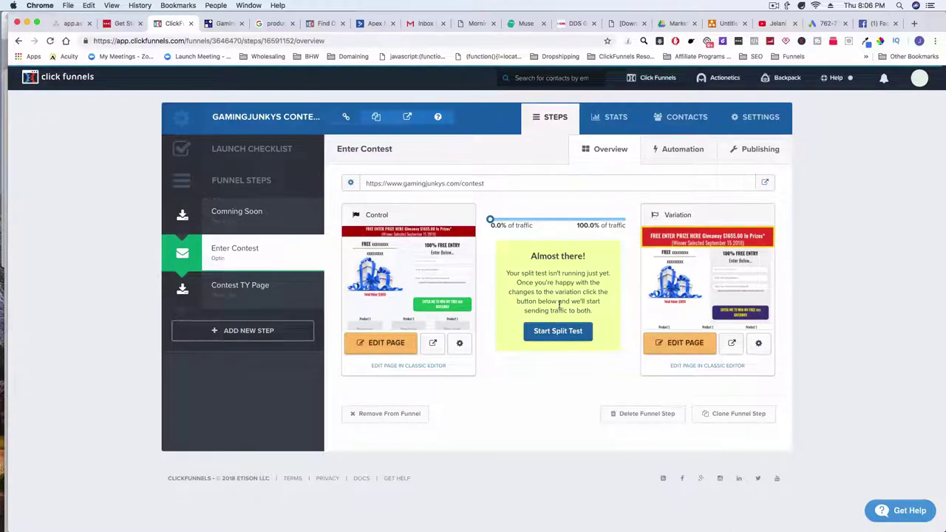
pyautogui.moveTo(736, 294)
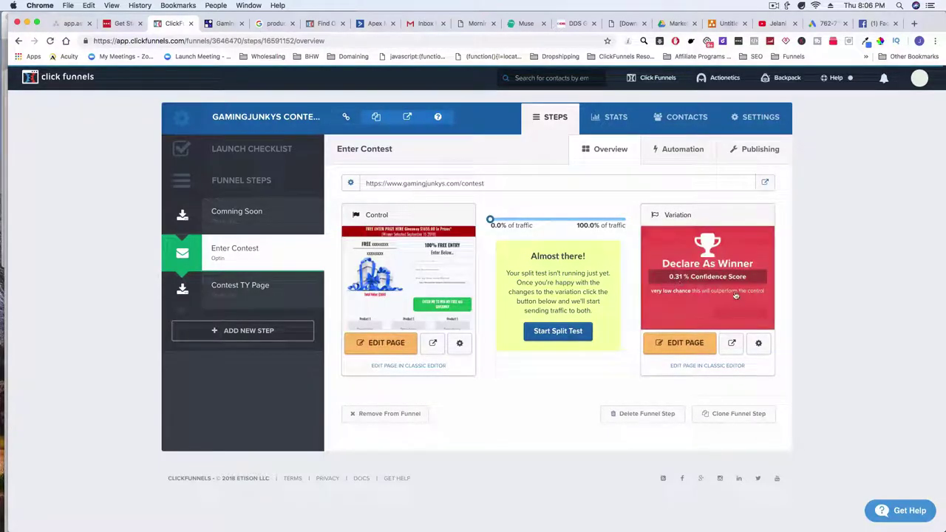
# Step: Open the live contest page again and review the variation's banner, entry form and product rows
pyautogui.click(766, 184)
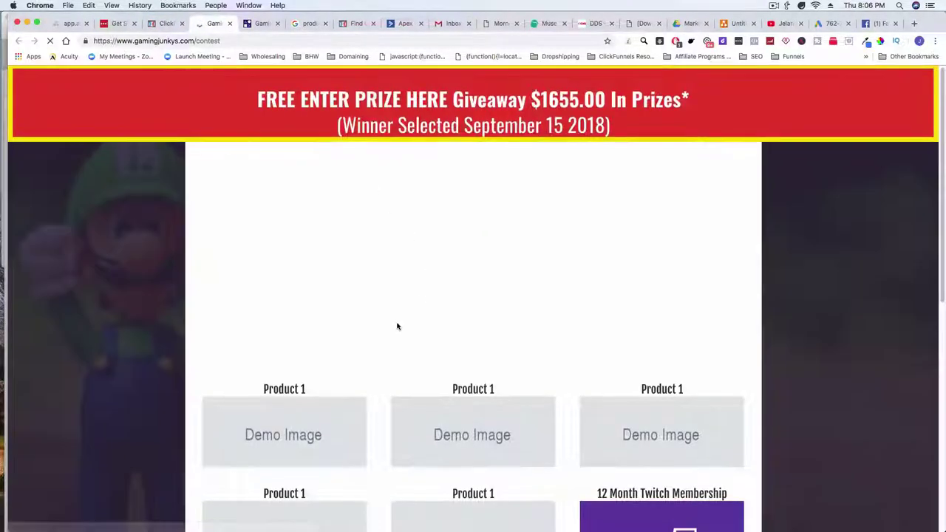
pyautogui.scroll(-4, 392, 317)
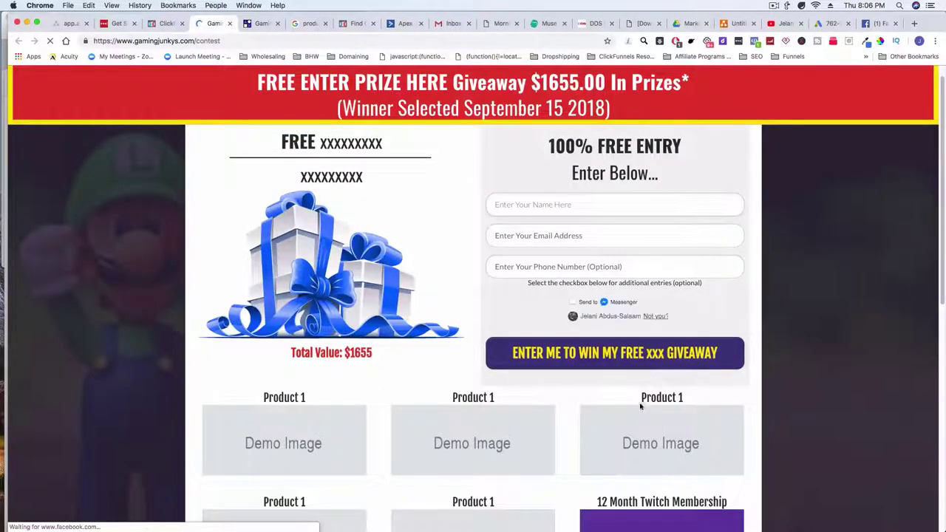
pyautogui.scroll(-4, 583, 418)
pyautogui.scroll(-2, 583, 413)
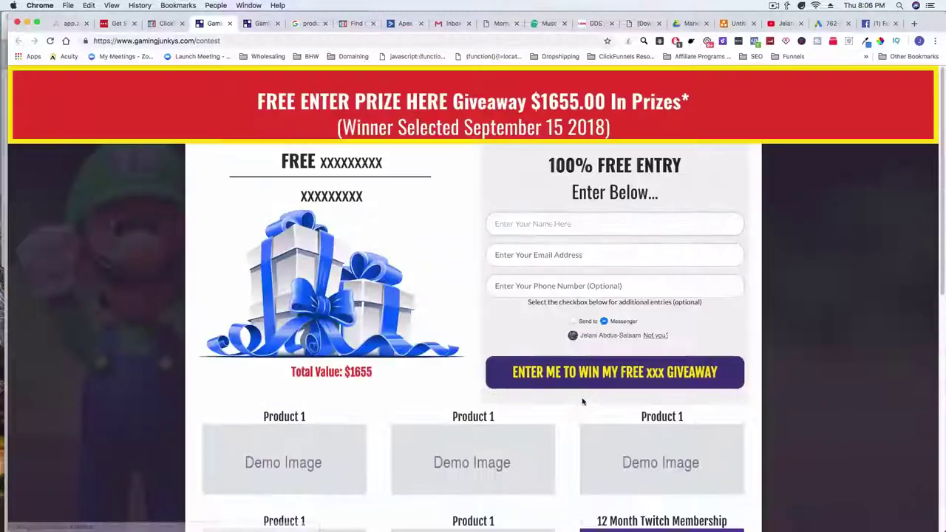
# Step: Look at the Contest TY Page funnel step and return to the Enter Contest step
pyautogui.click(162, 24)
pyautogui.click(227, 300)
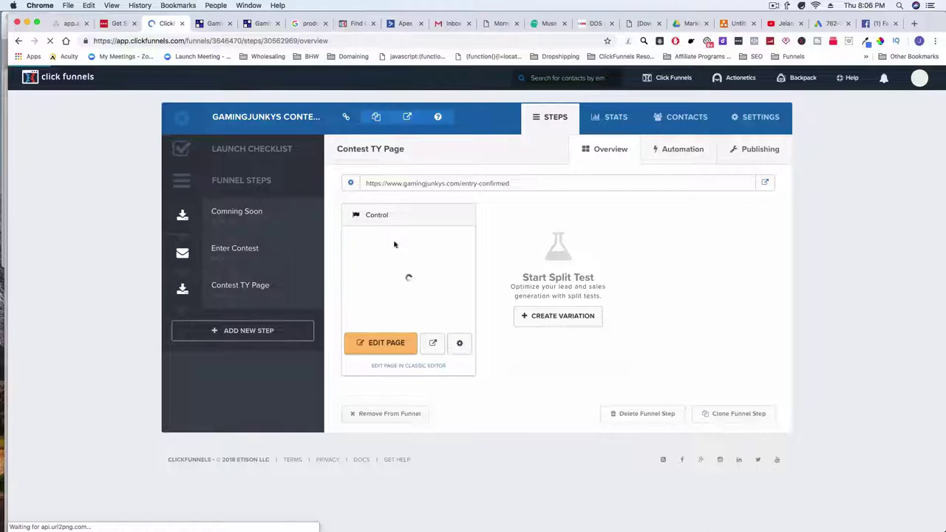
pyautogui.click(232, 248)
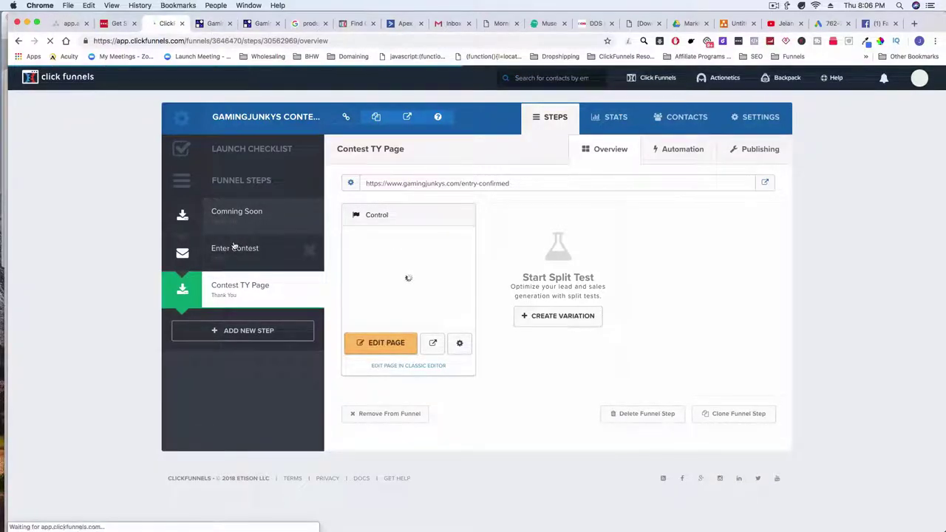